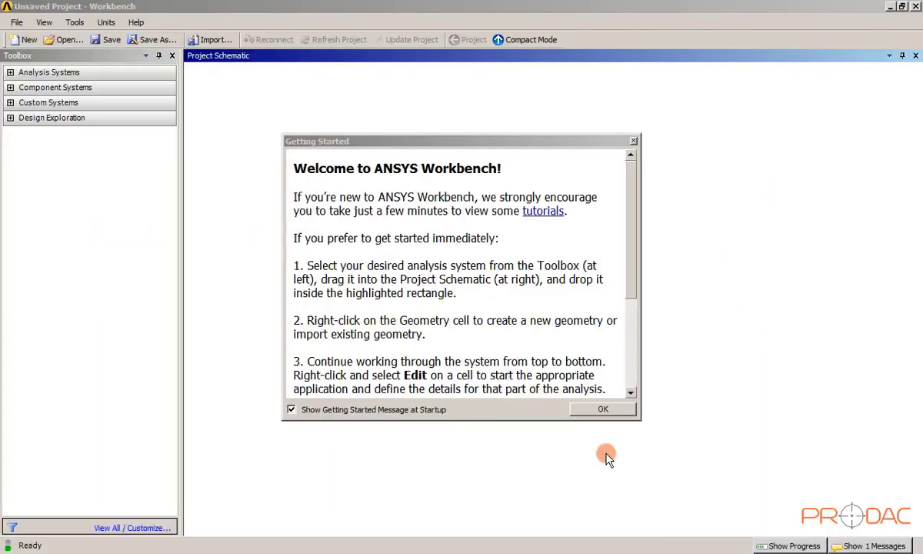
Step: Dismiss the welcome message, add a Modal analysis system to the project schematic and name it MA003
left_click(602, 412)
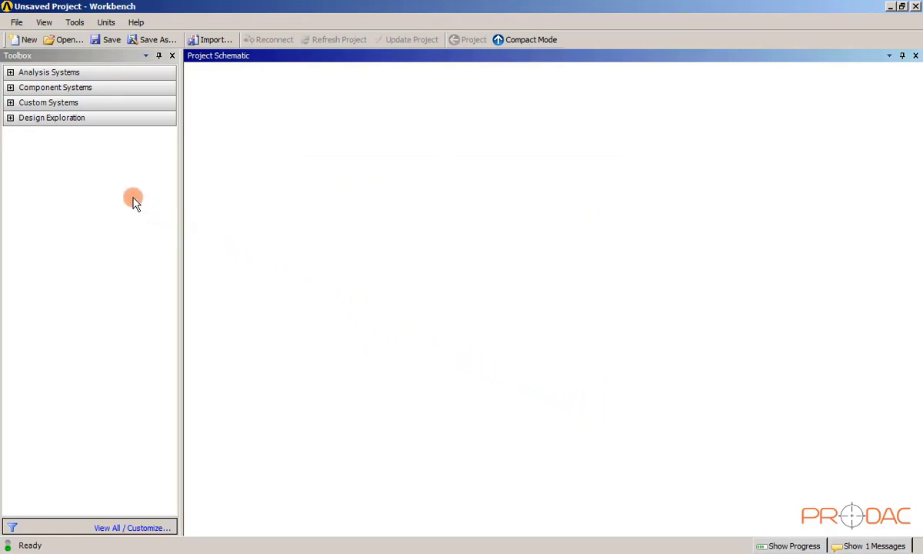
left_click(10, 72)
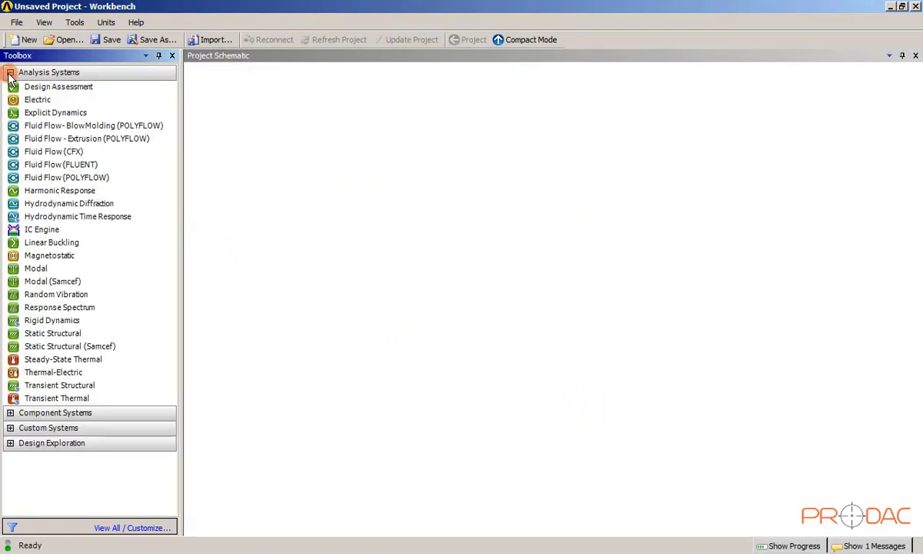
left_click(74, 268)
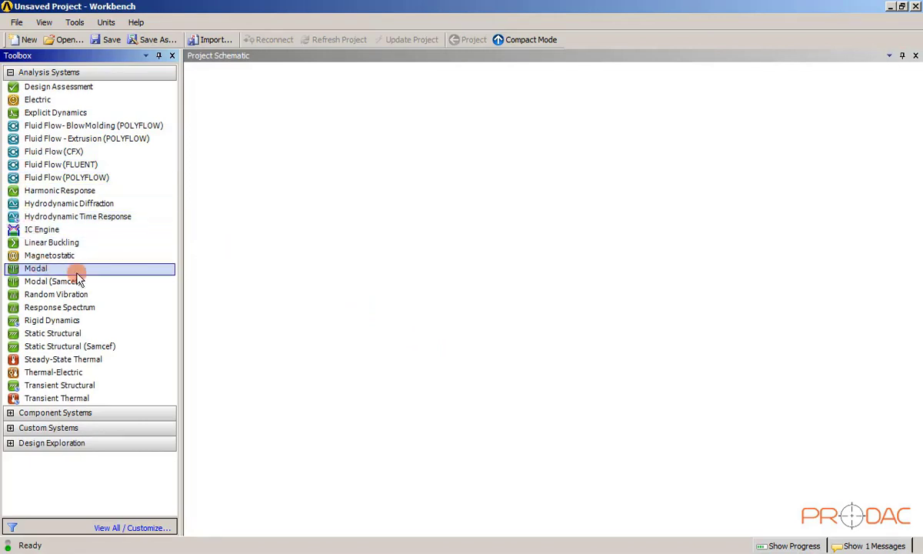
left_click_drag(74, 268, 260, 147)
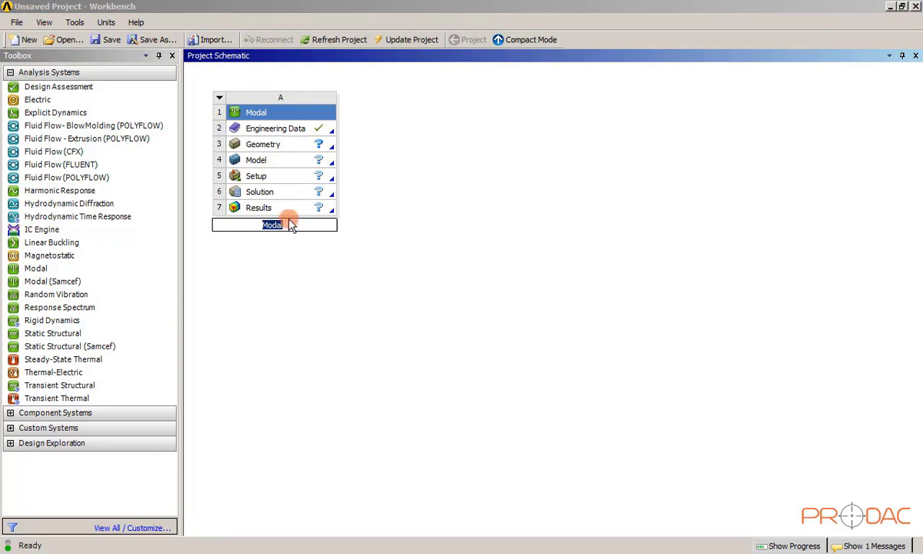
type("MA")
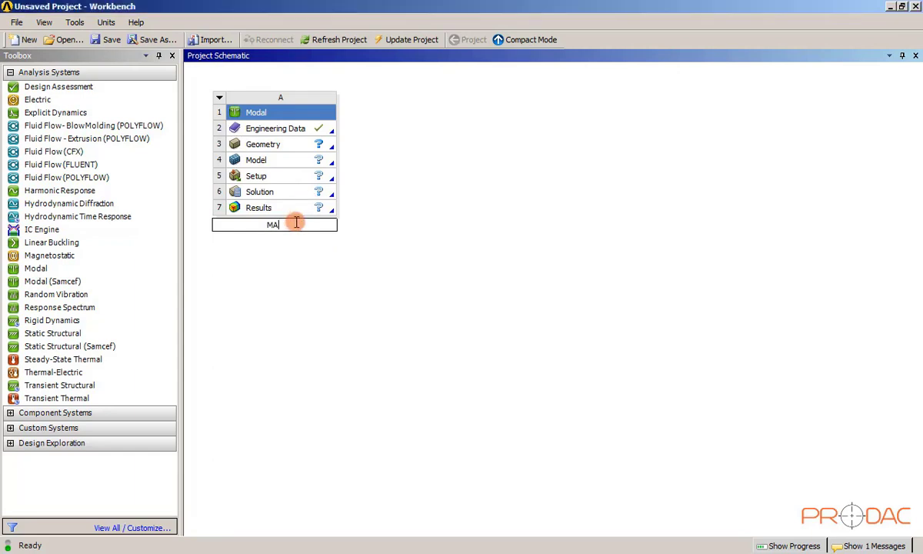
type("003")
key("Return")
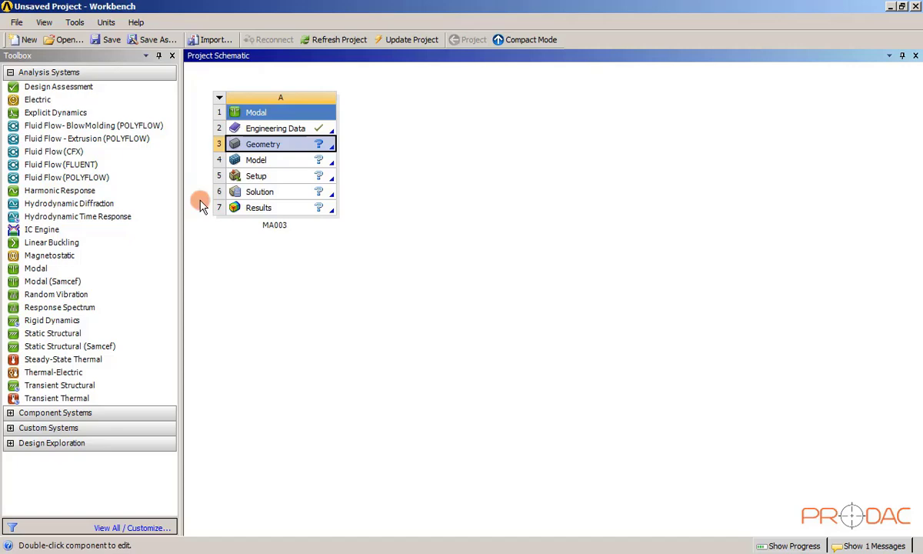
Step: Save the project as MA003 in the C: drive folder Prodac Labs > SESSION 08 > MA003
left_click(109, 41)
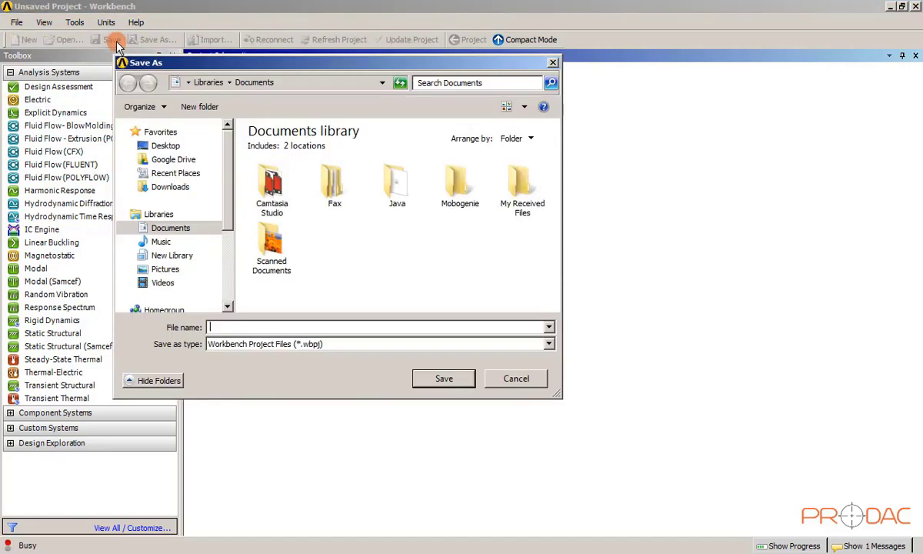
left_click_drag(227, 189, 225, 244)
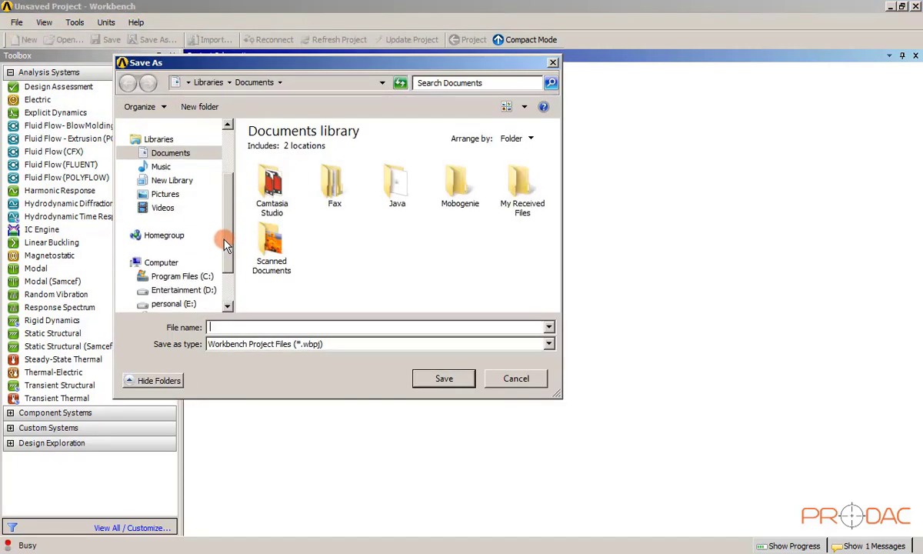
left_click(205, 248)
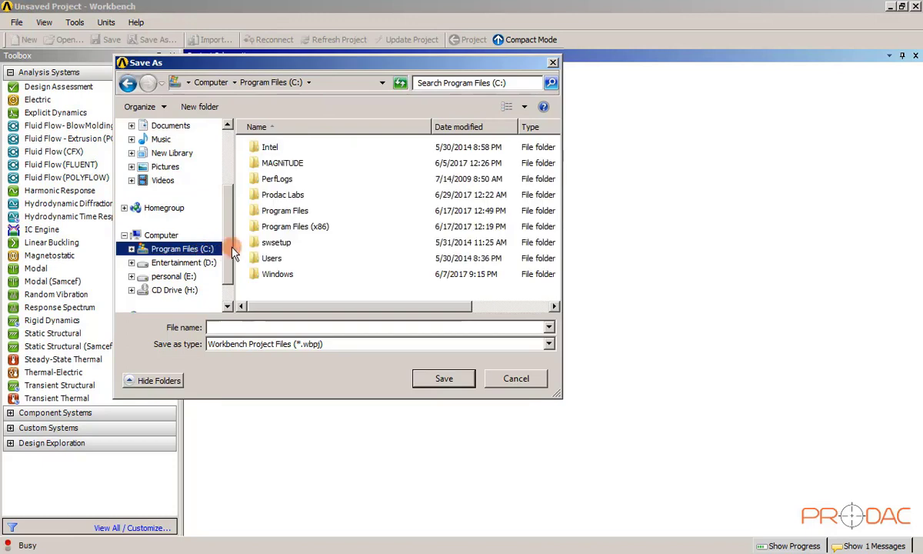
double_click(281, 195)
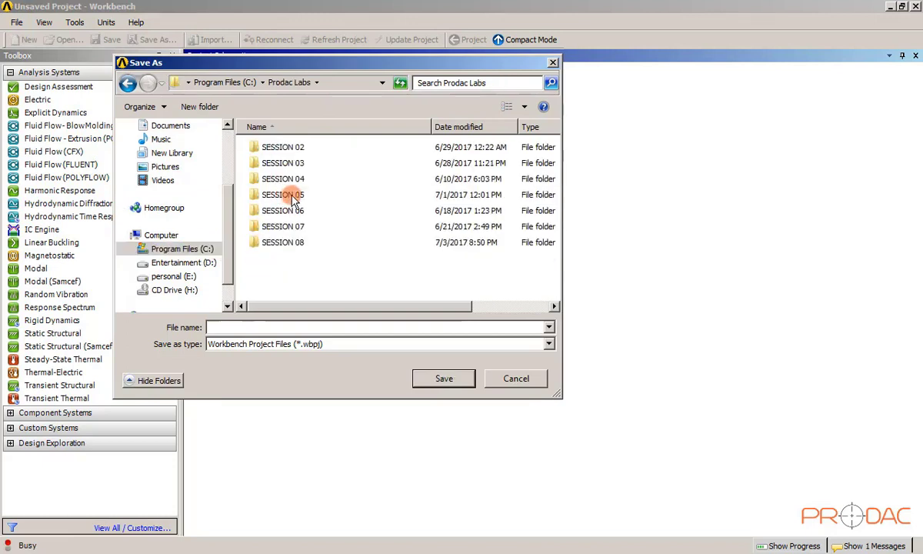
double_click(296, 242)
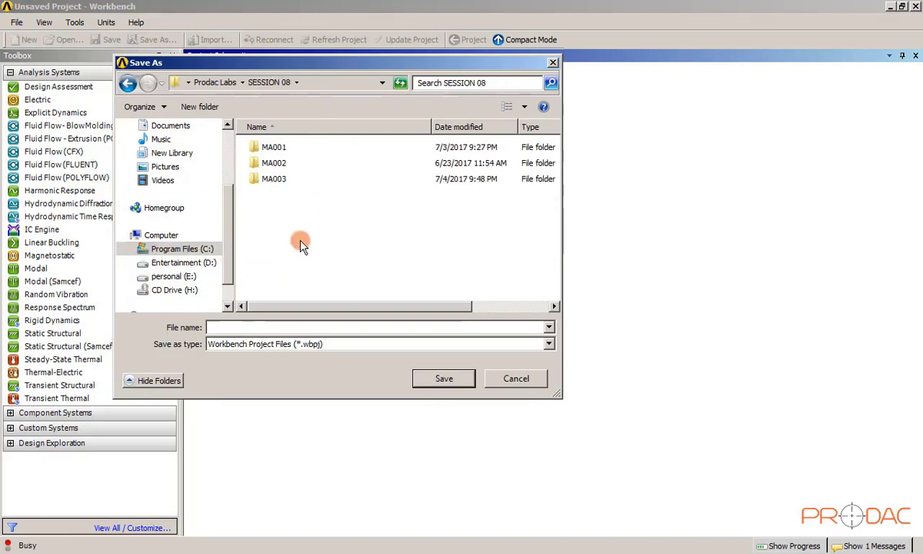
double_click(277, 180)
left_click(241, 326)
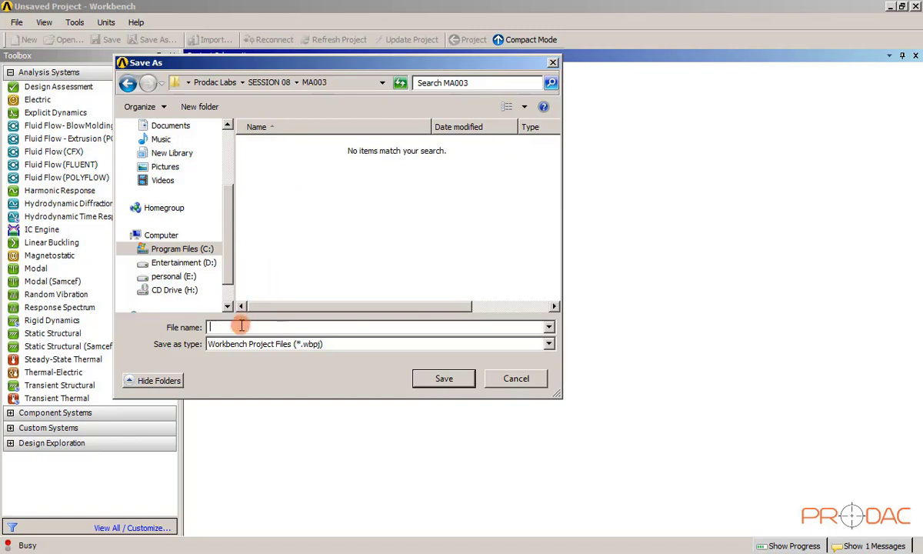
type("MA00")
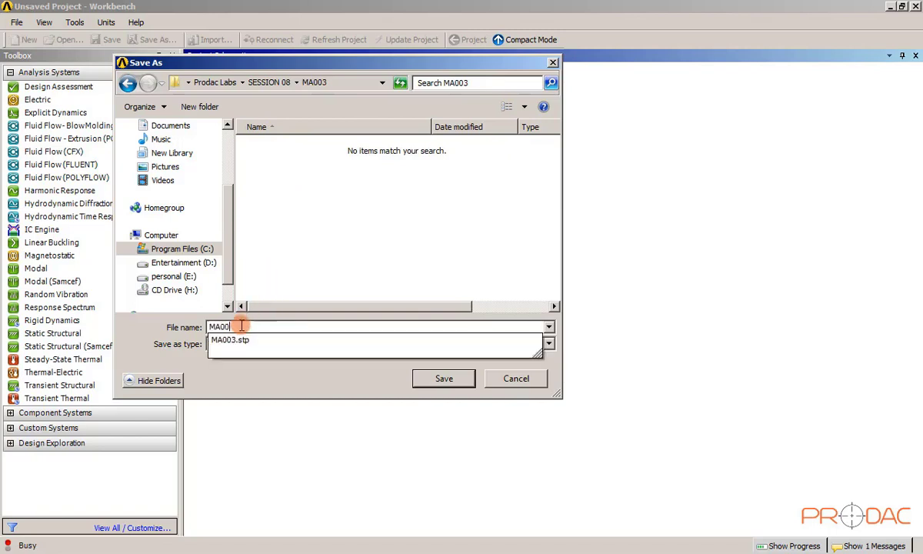
type("3")
left_click(460, 378)
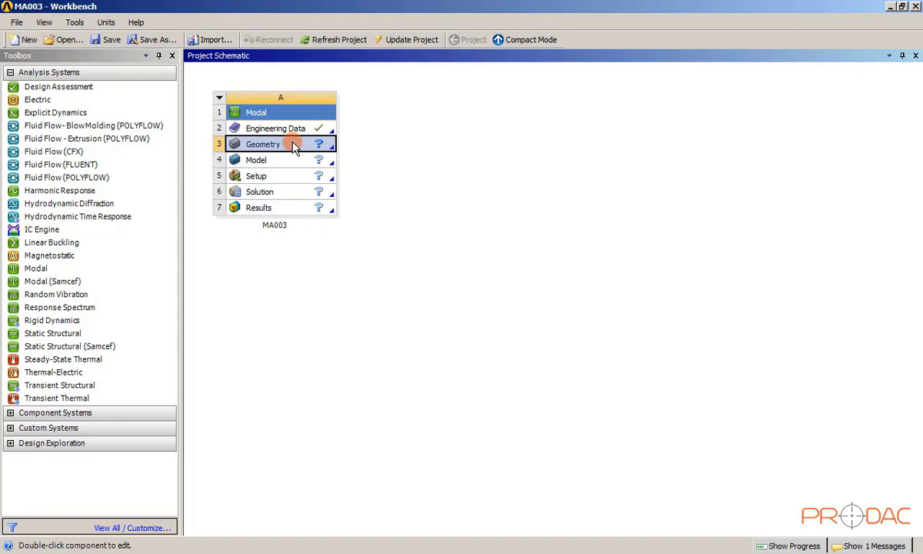
Step: Import MA003.stp from Prodac Labs > SESSION 08 > MA003 on the C: drive as the Modal system's geometry
right_click(295, 148)
mouse_move(344, 167)
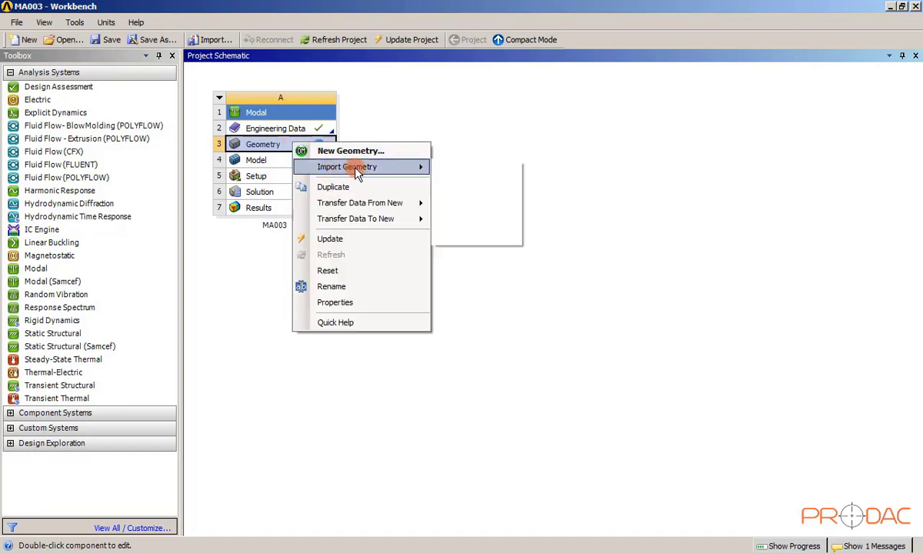
left_click(470, 169)
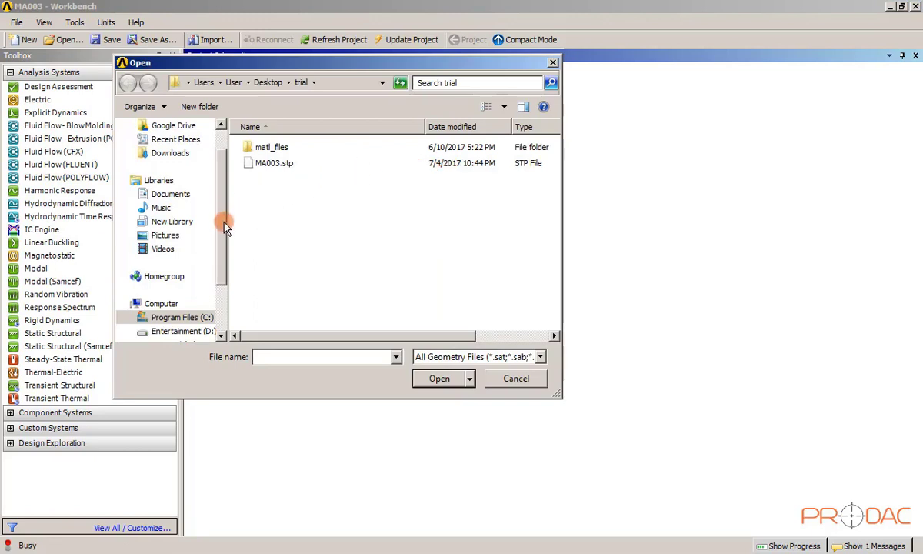
scroll(223, 250, "down", 2)
left_click(207, 276)
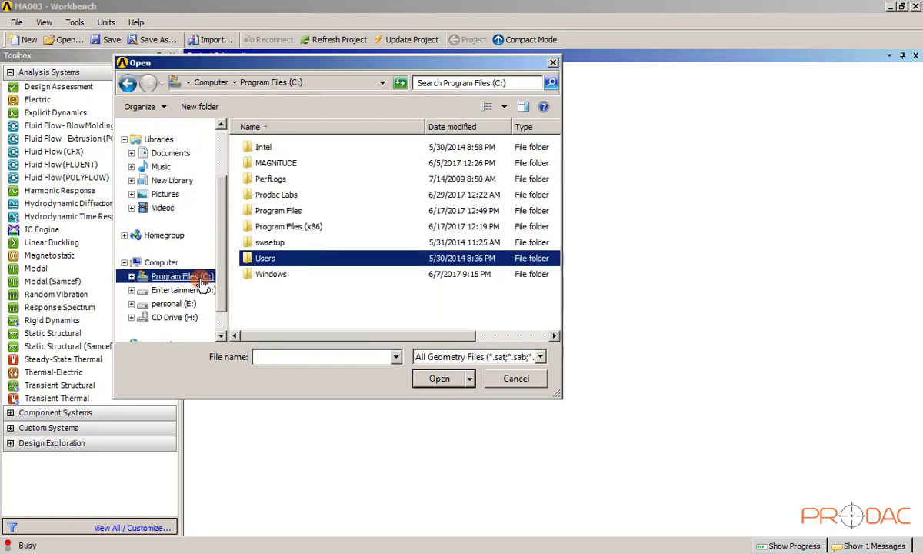
double_click(278, 196)
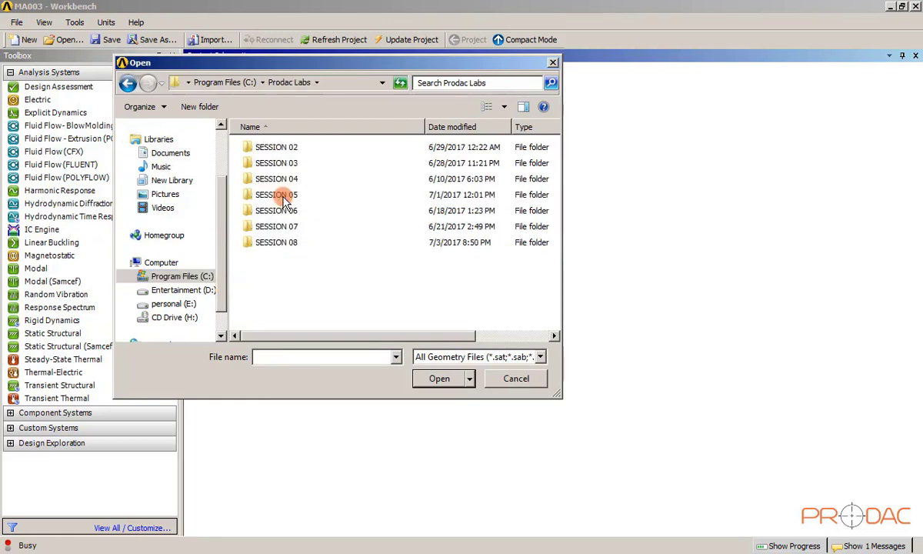
double_click(286, 244)
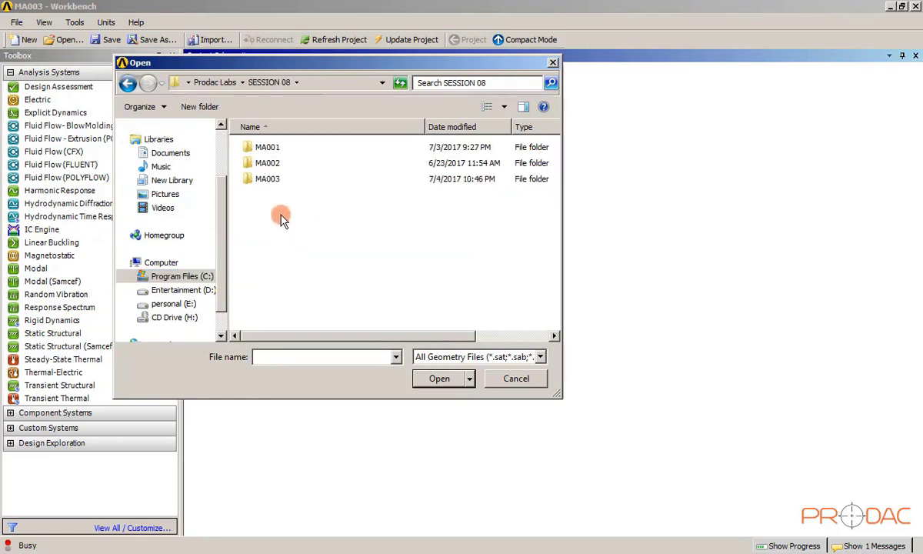
double_click(262, 179)
left_click(275, 165)
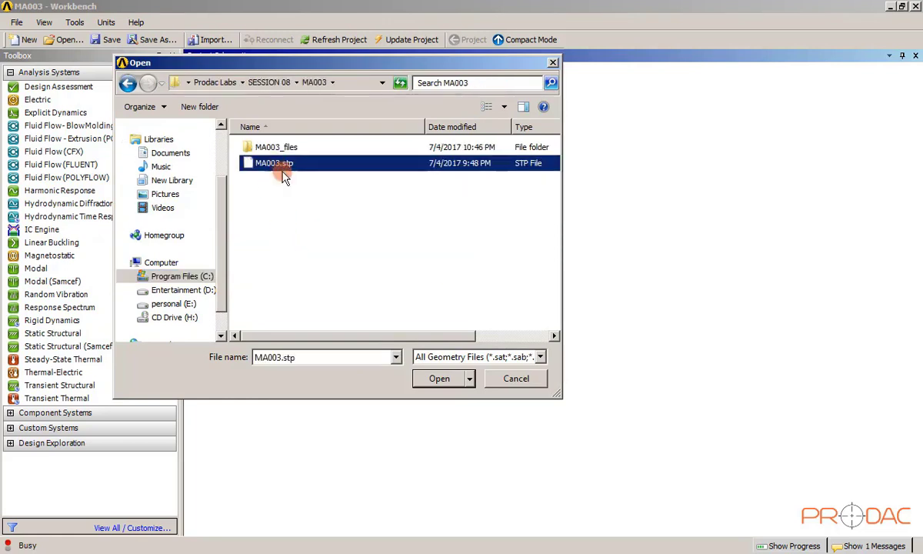
left_click(435, 379)
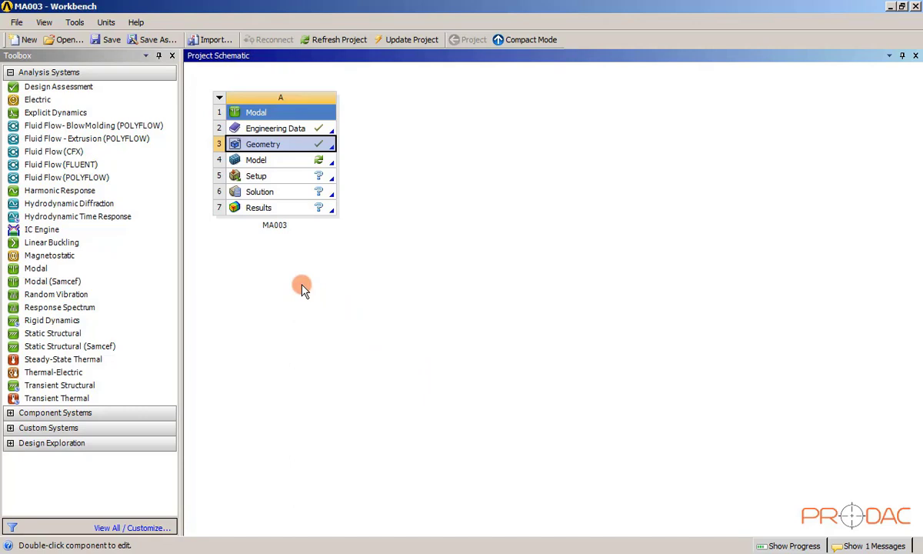
Step: Open the geometry in DesignModeler with millimeter as the length unit and generate the imported part
double_click(292, 148)
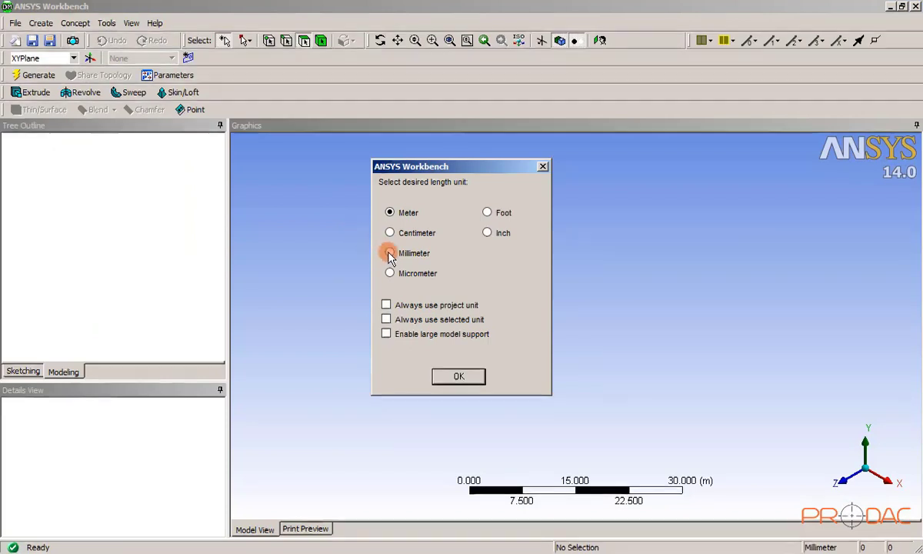
left_click(382, 251)
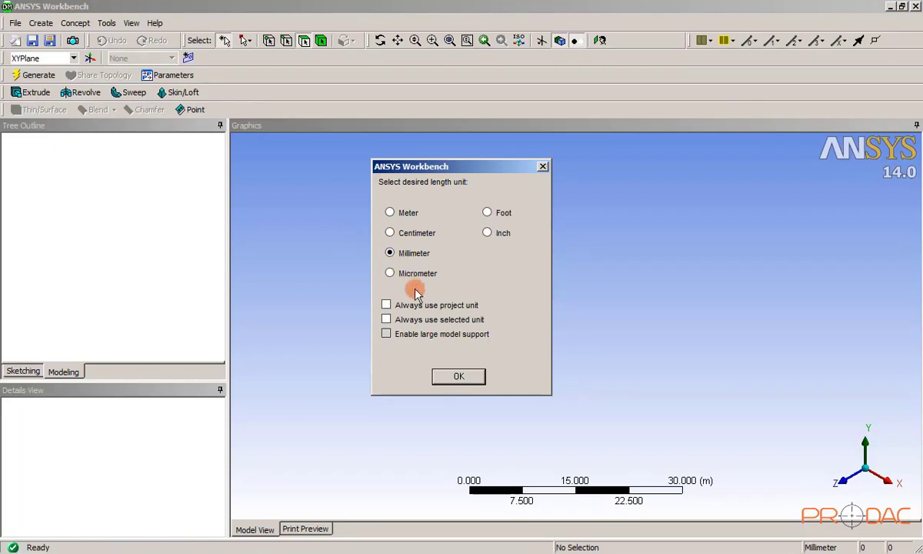
left_click(453, 368)
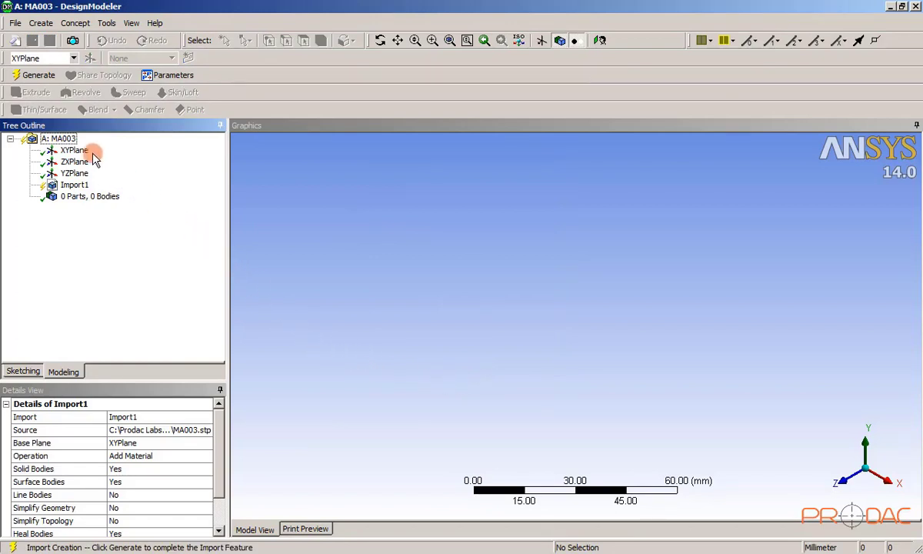
left_click(34, 74)
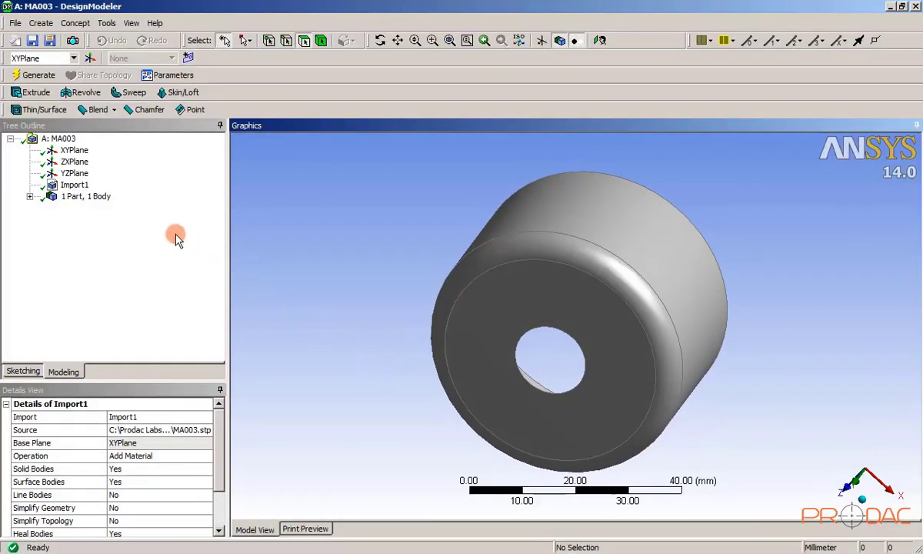
Step: Sketch two small circles on the ZXPlane, centred on the plane's vertical axis, one above and one below the part's central hole
left_click(75, 162)
middle_click_drag(433, 275, 470, 300)
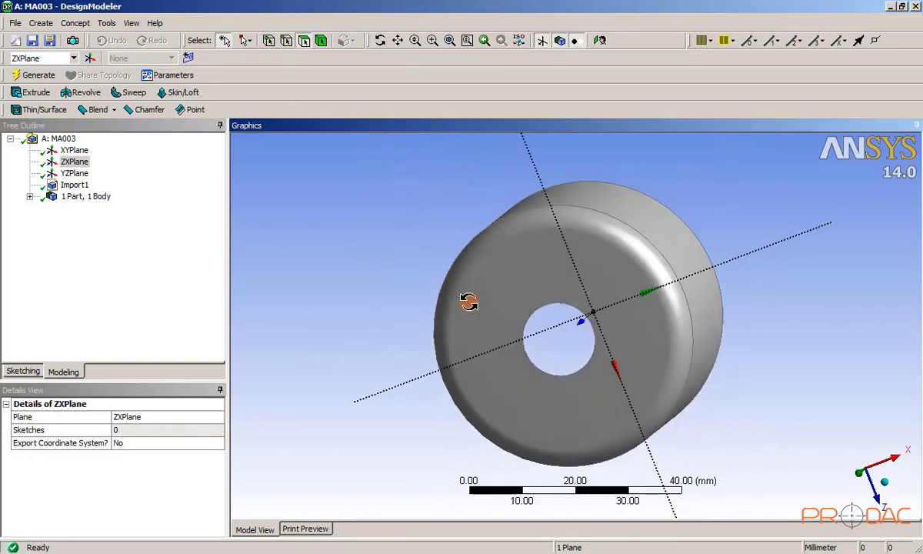
left_click(600, 40)
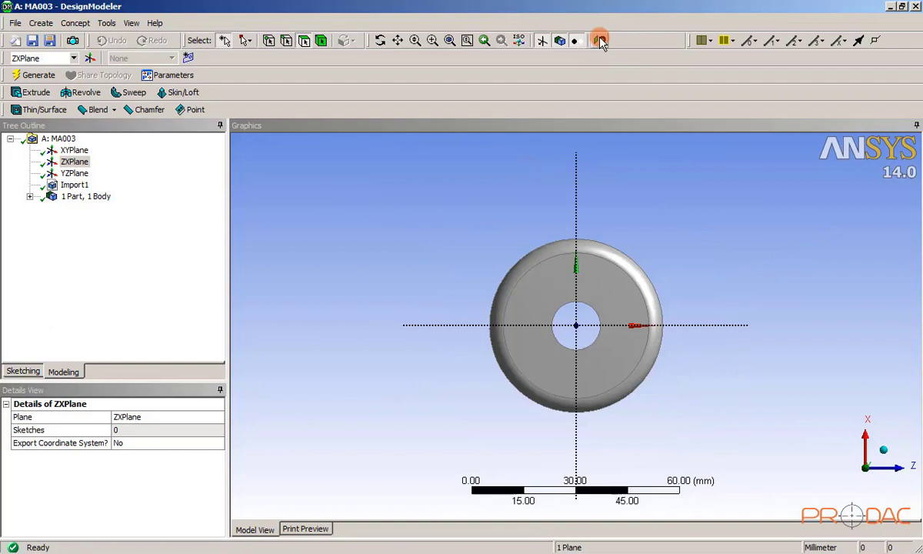
scroll(597, 329, "up", 2)
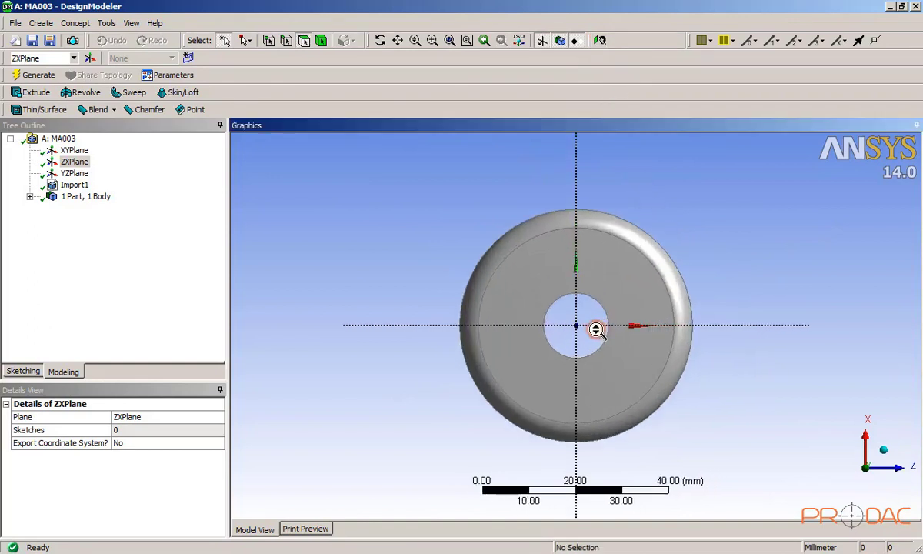
scroll(597, 330, "up", 1)
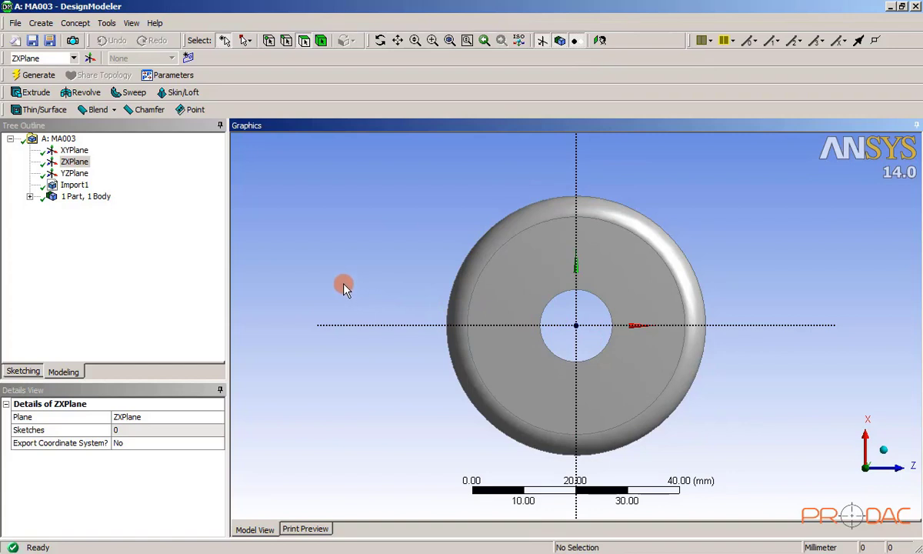
left_click(36, 367)
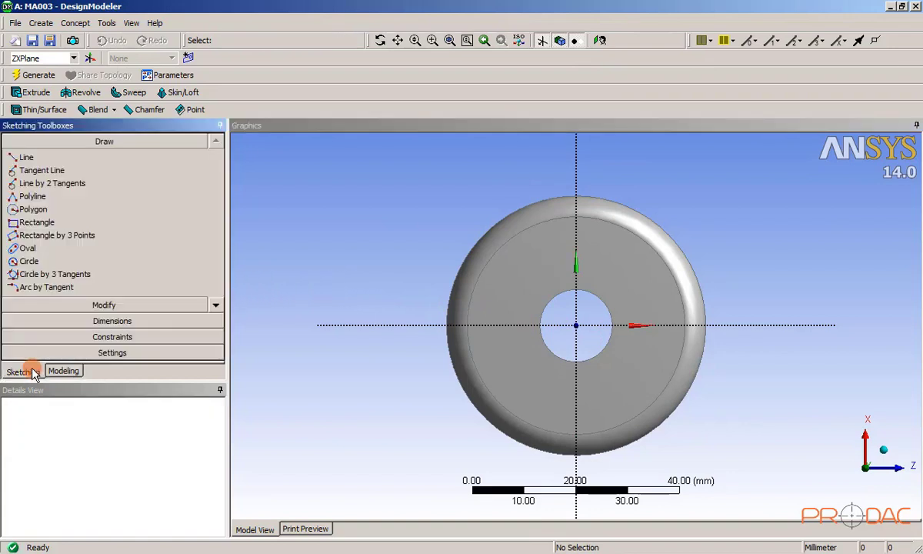
left_click(29, 262)
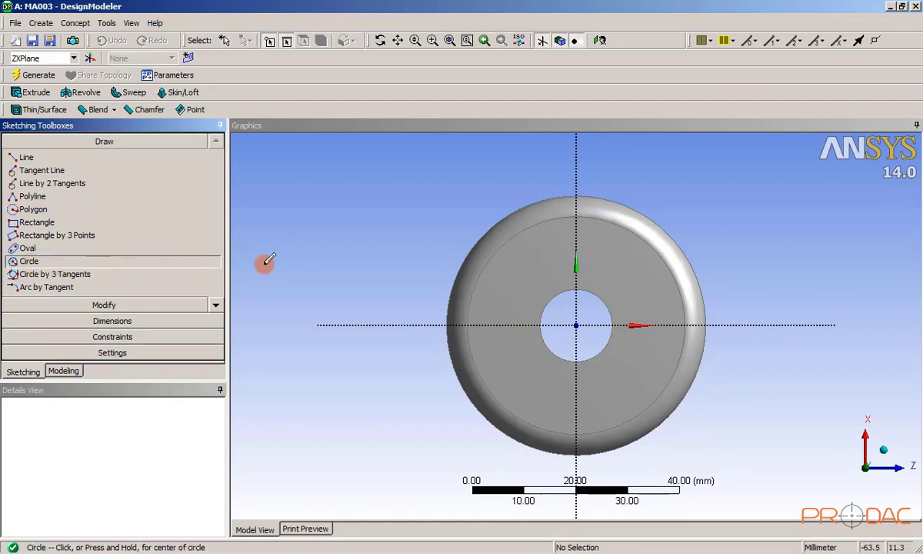
left_click(577, 247)
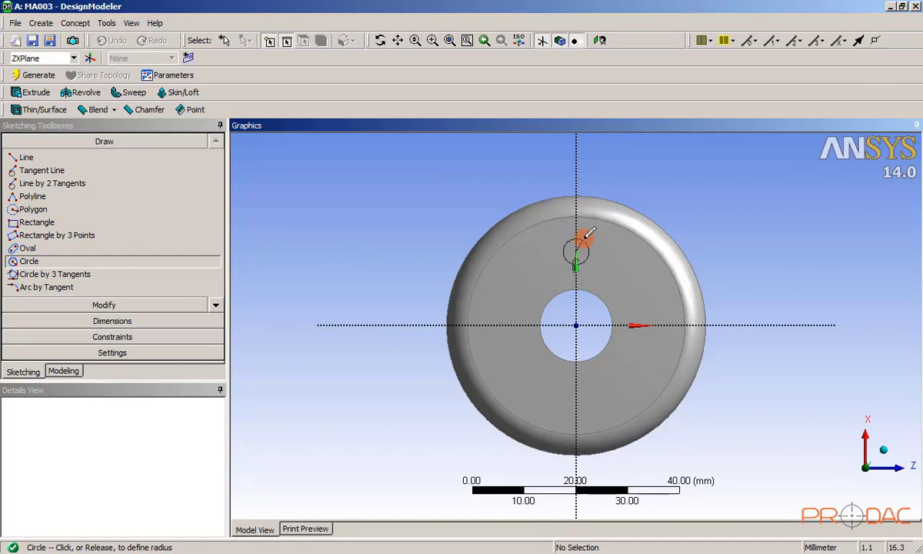
left_click(585, 240)
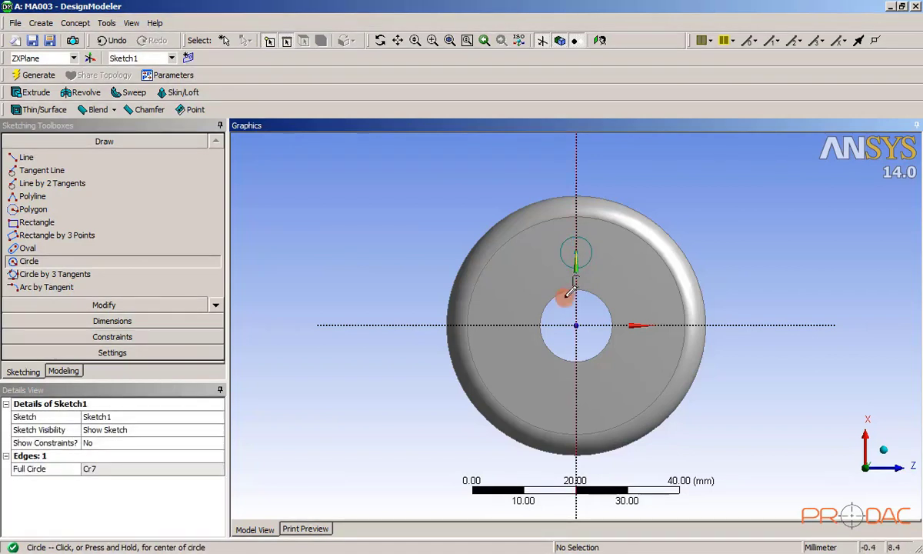
left_click(577, 396)
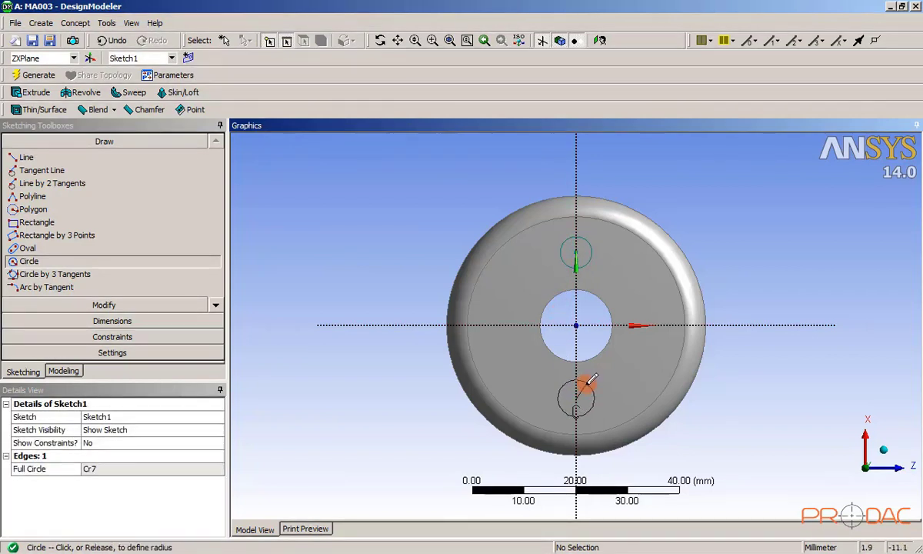
left_click(587, 385)
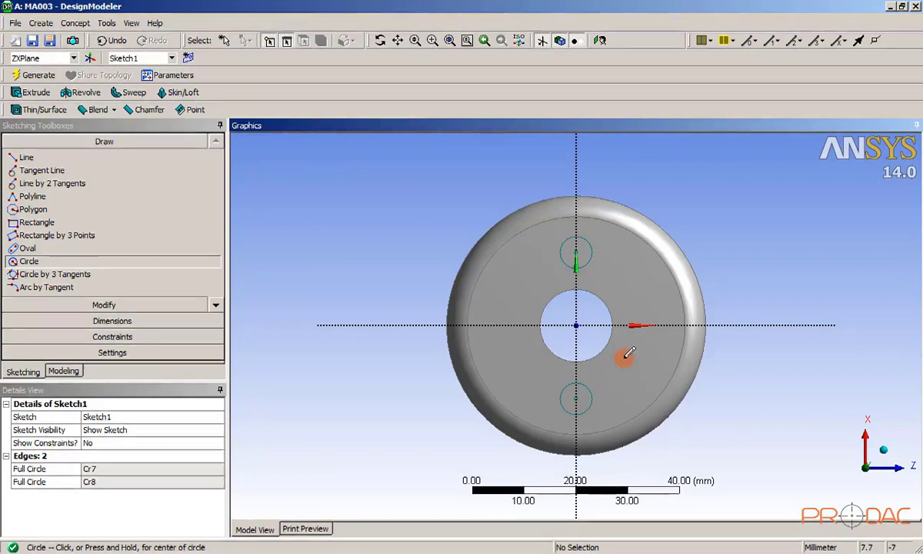
Step: Sketch two more circles of equal radius, about 6.3 mm in diameter, centred on the plane's horizontal axis on either side of the central hole
left_click(658, 326)
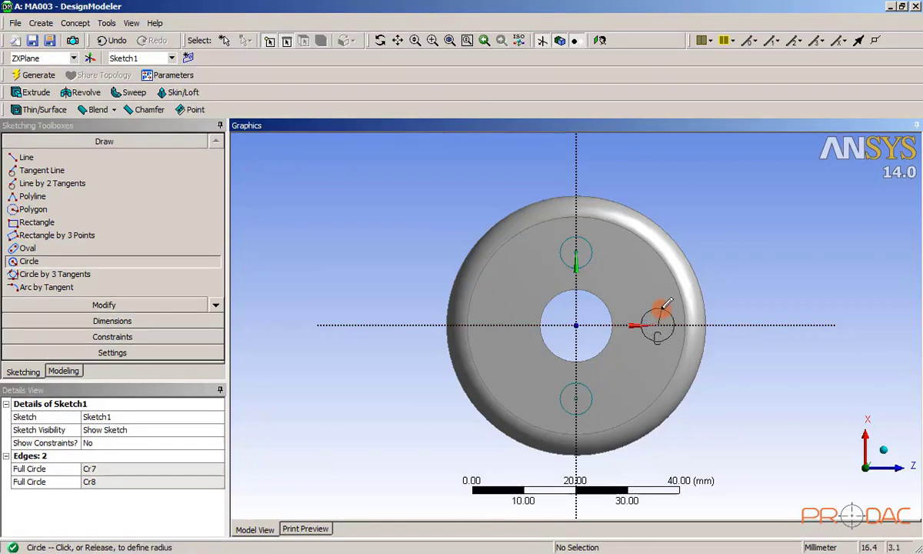
left_click(663, 308)
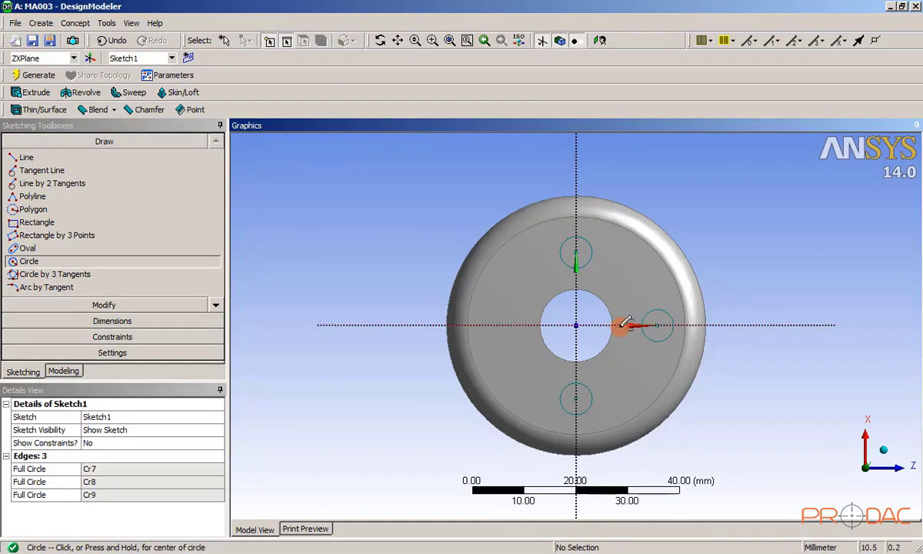
left_click(514, 325)
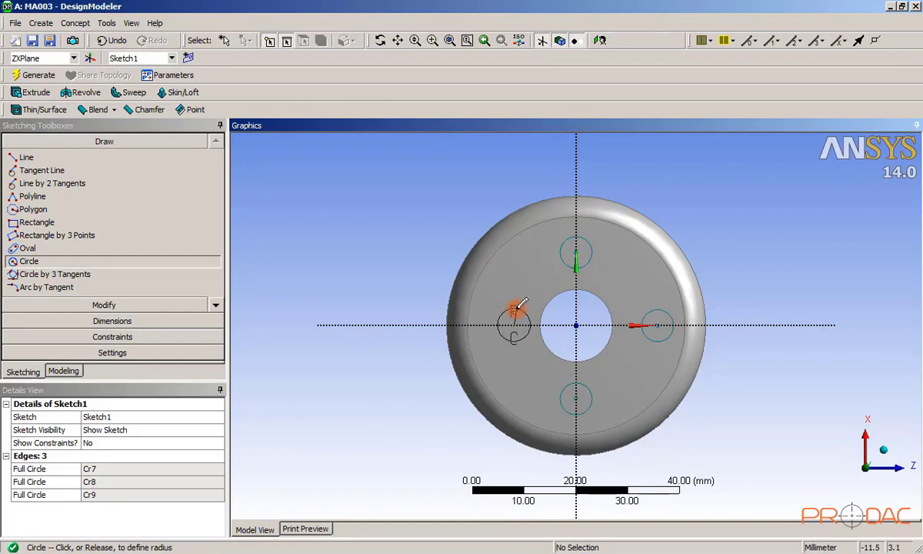
left_click(517, 309)
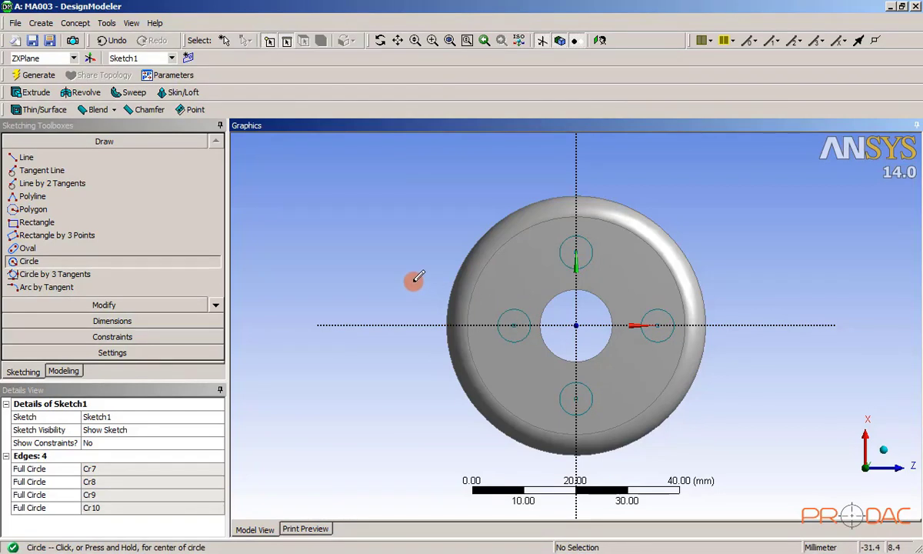
key("Escape")
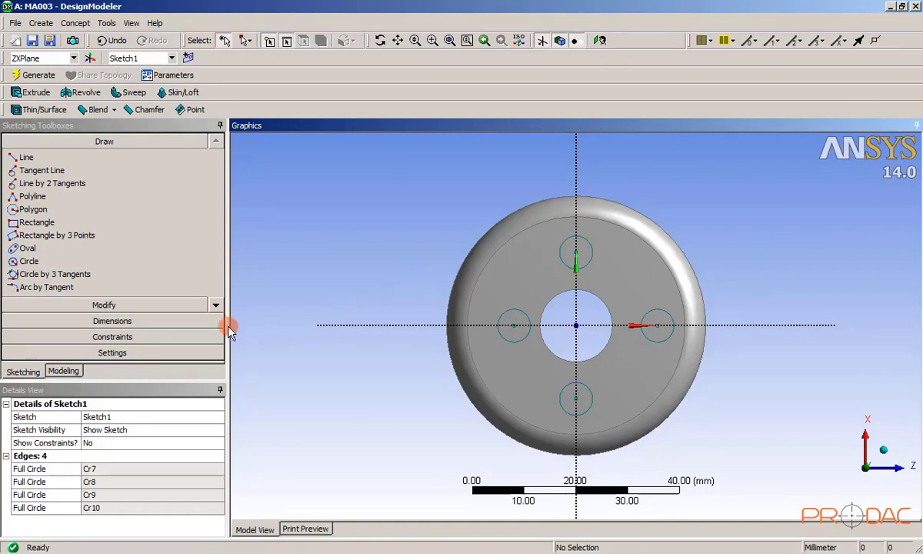
Step: Apply a Symmetry constraint between the left and right circles' centres about the plane's vertical axis
left_click(163, 337)
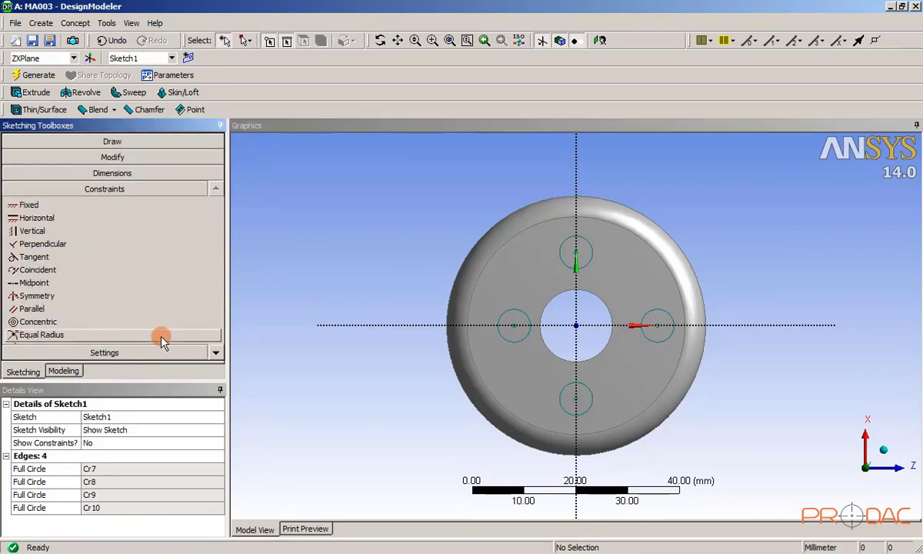
left_click(83, 299)
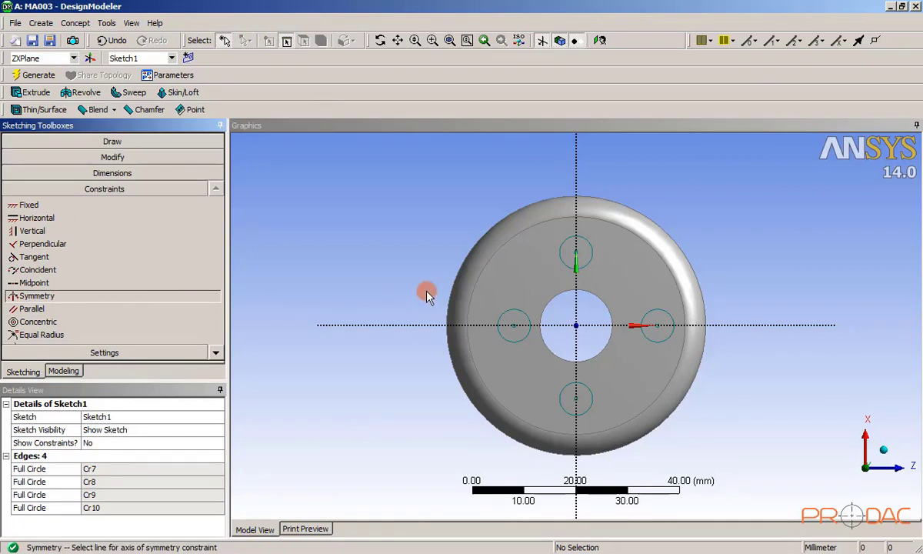
scroll(584, 317, "up", 5)
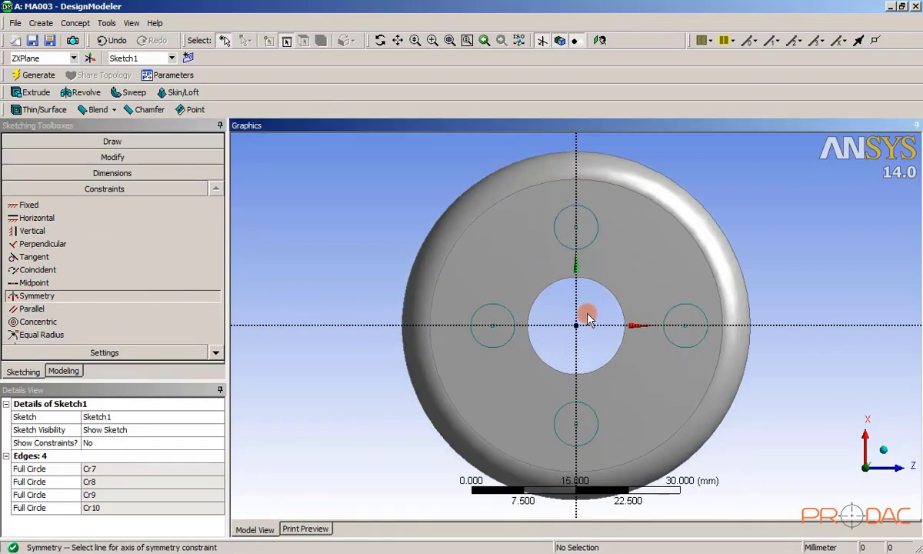
left_click(577, 306)
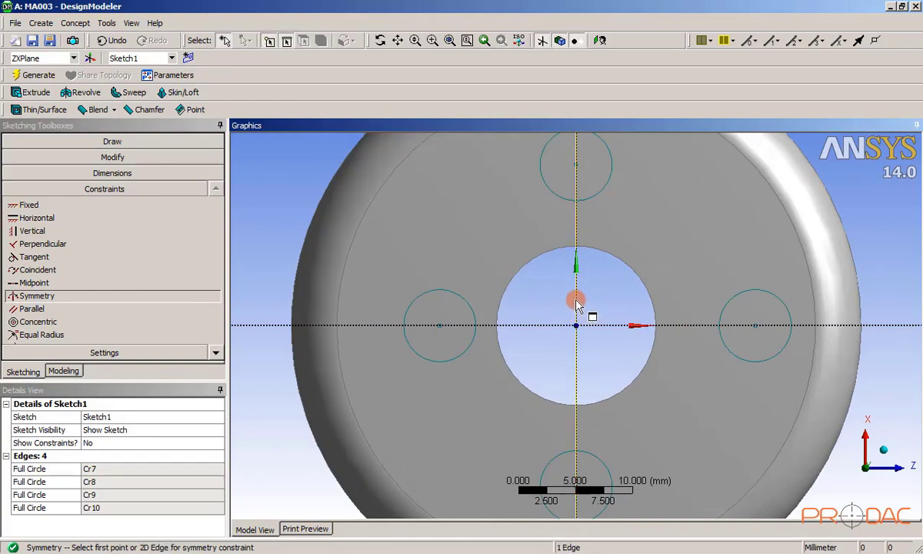
left_click(440, 327)
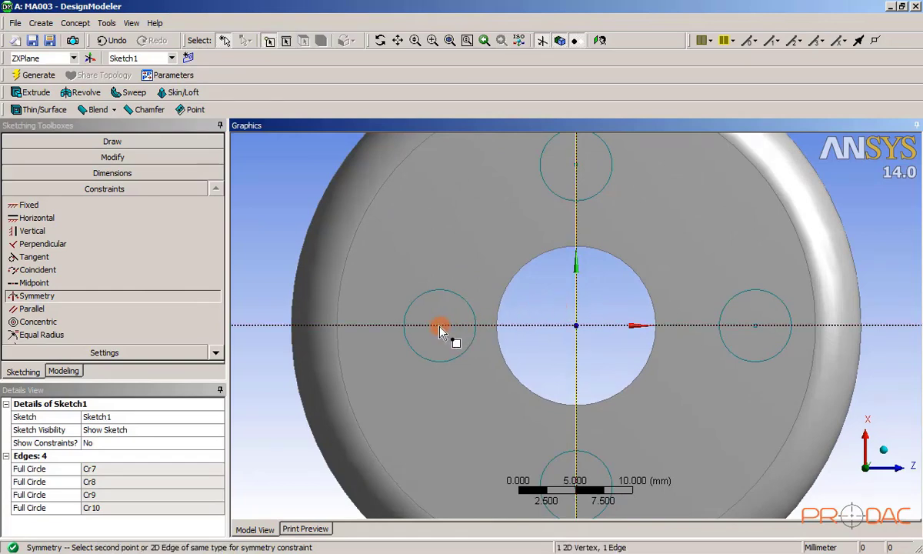
left_click(757, 331)
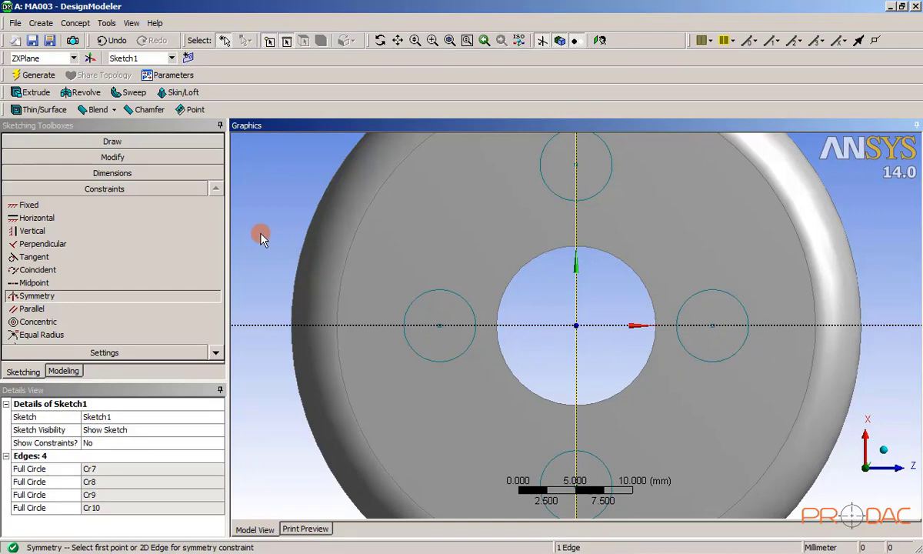
key("Escape")
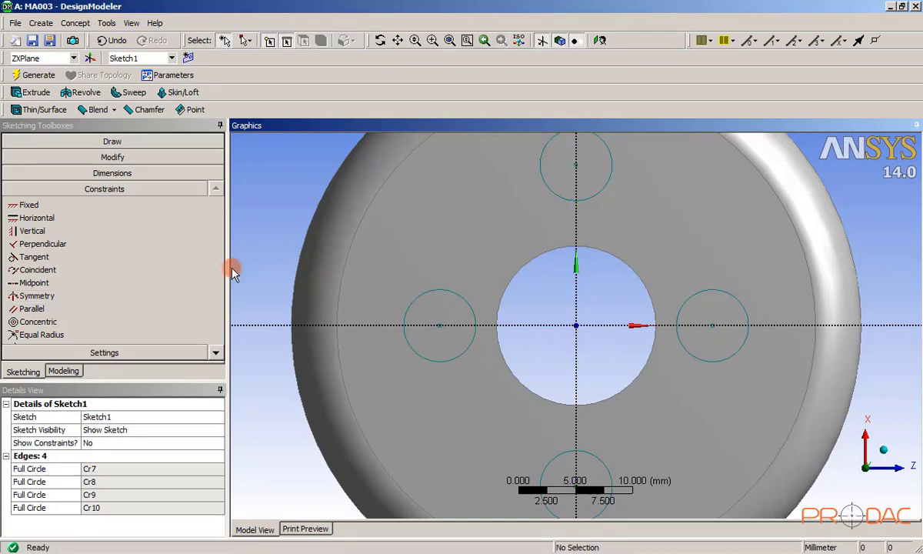
Step: Apply a Symmetry constraint between the upper and lower circles' centres about the plane's horizontal axis
left_click(148, 302)
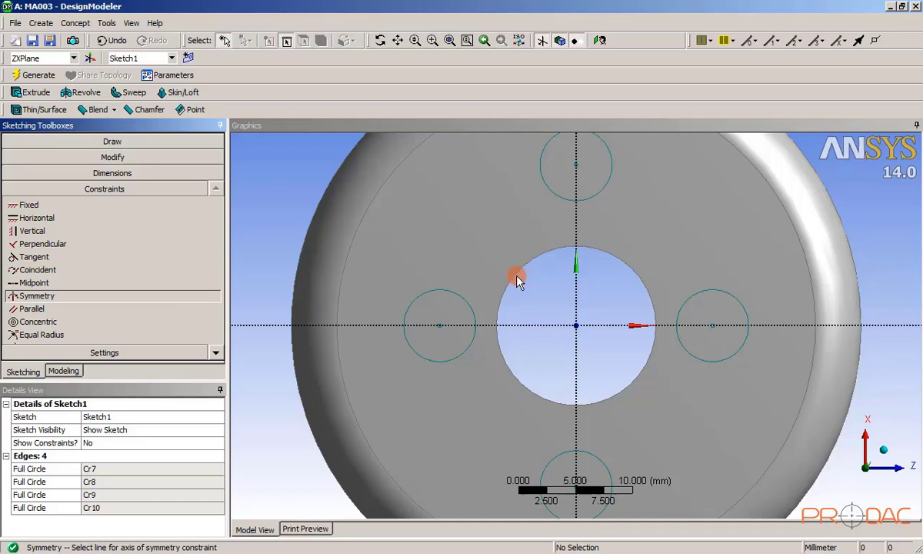
left_click(548, 325)
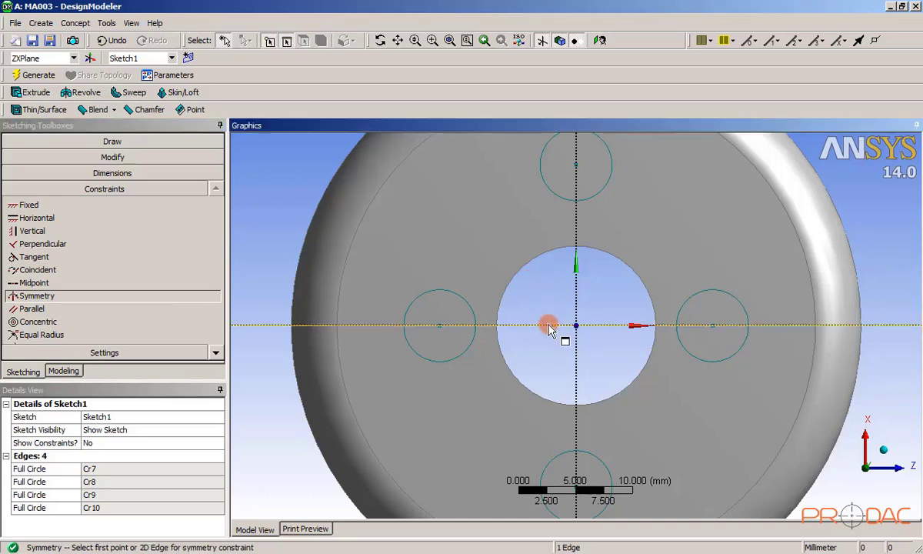
left_click(576, 165)
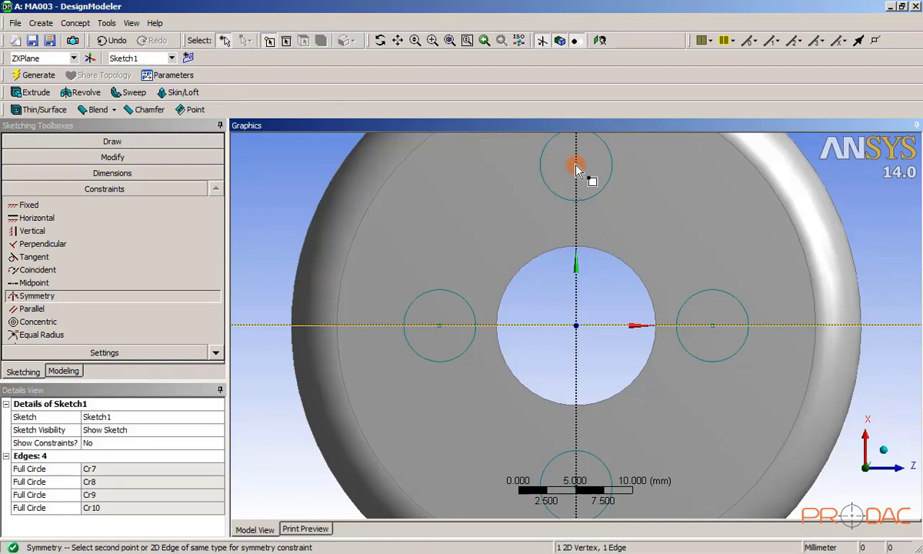
scroll(596, 262, "down", 2)
scroll(566, 292, "down", 2)
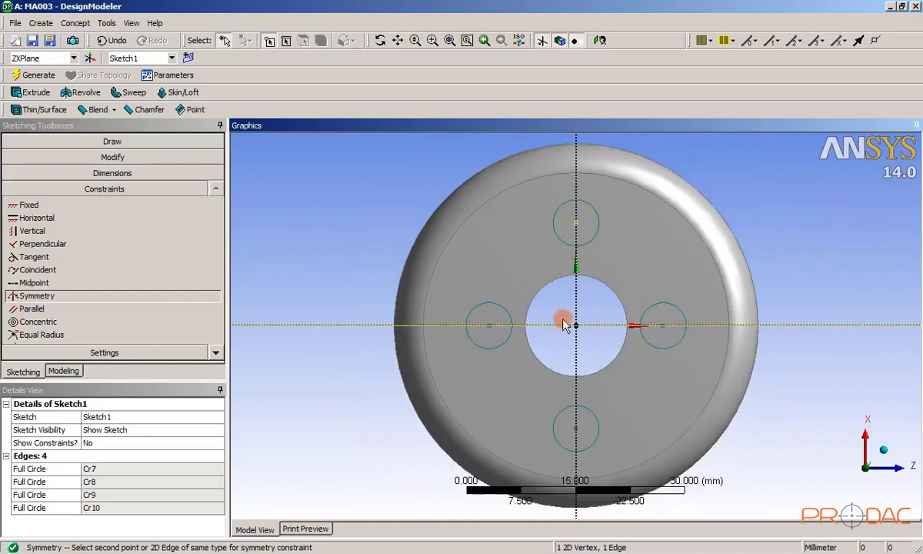
scroll(565, 369, "up", 2)
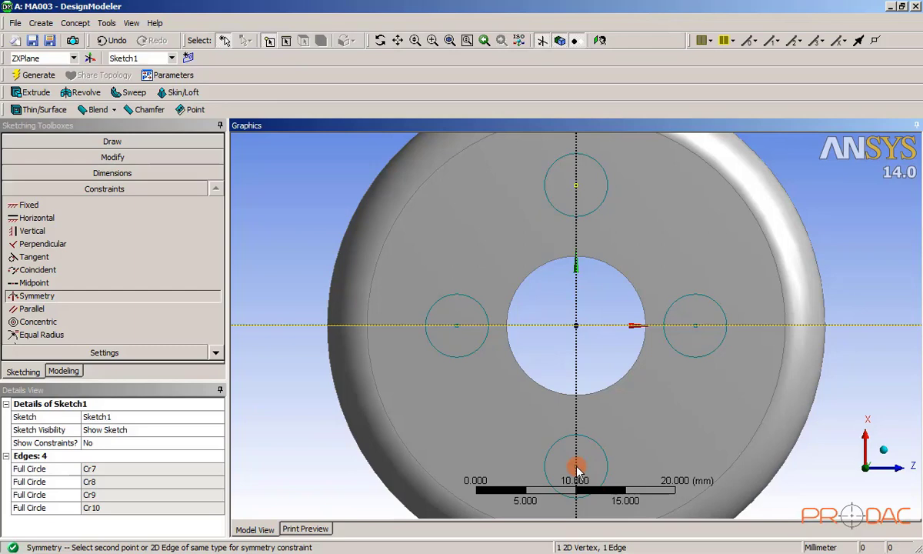
left_click(576, 467)
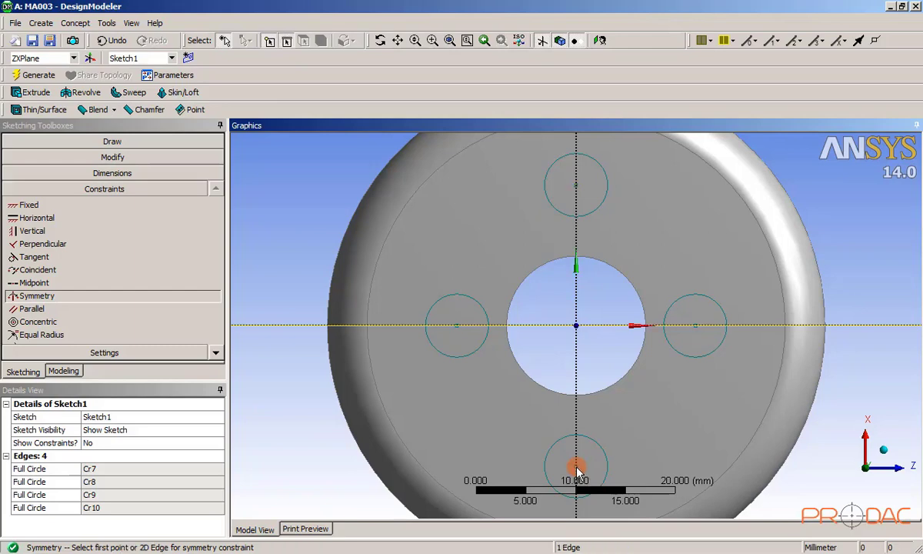
left_click(576, 467)
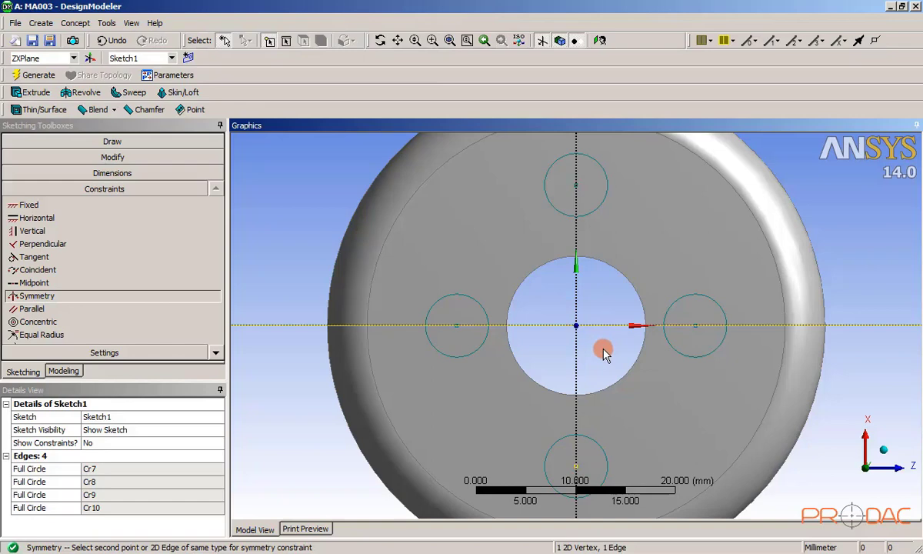
key("Escape")
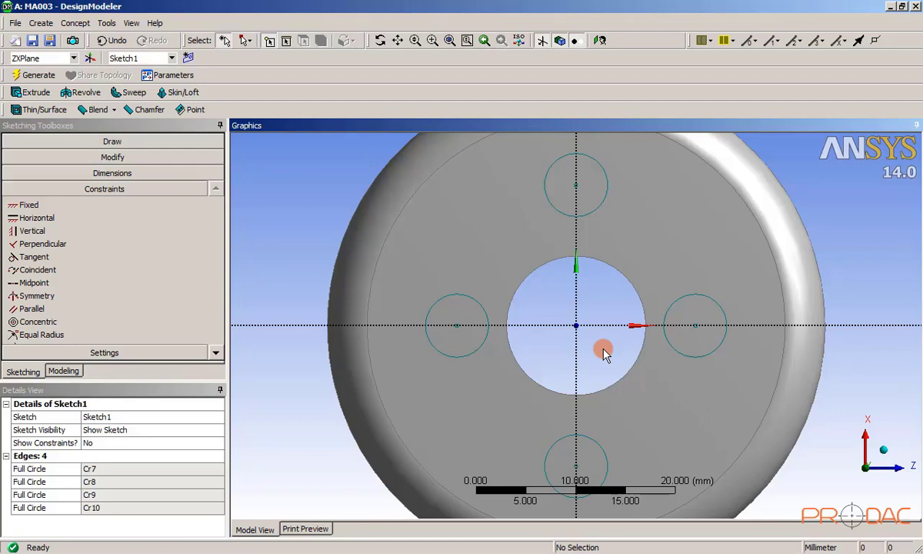
Step: Dimension the upper circle's diameter with the General dimension tool
scroll(604, 354, "down", 2)
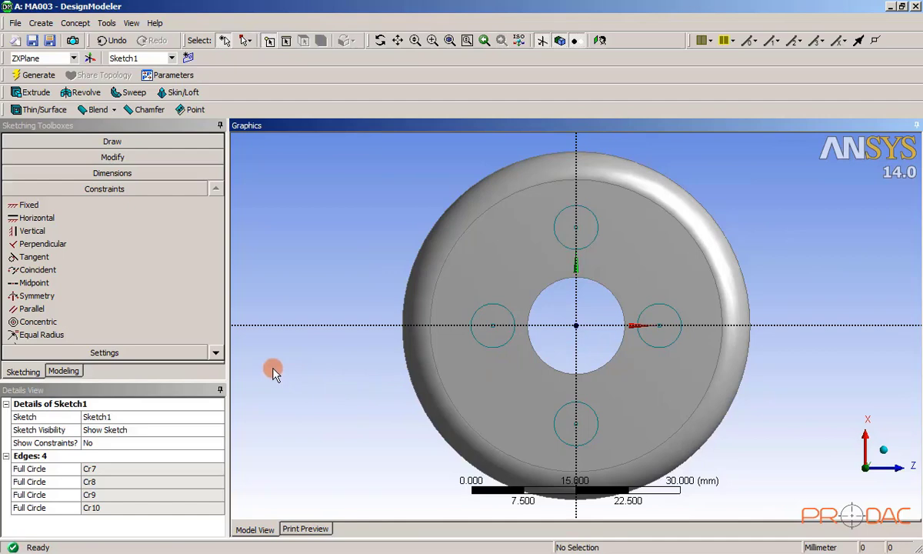
left_click(131, 173)
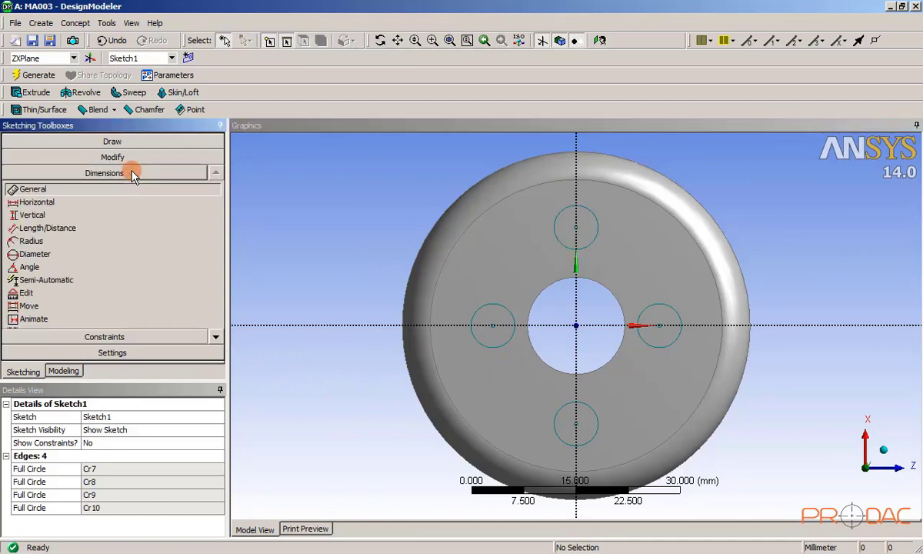
left_click(63, 192)
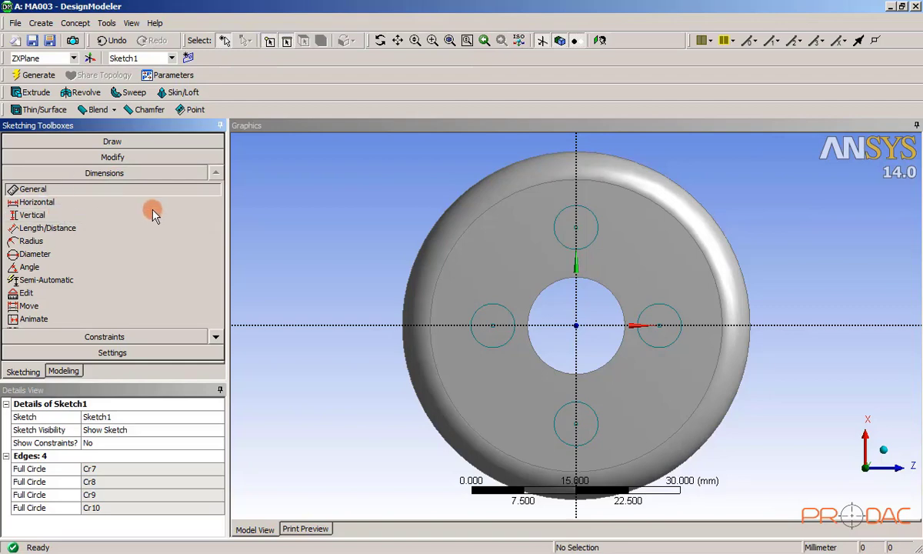
left_click(589, 216)
left_click(622, 187)
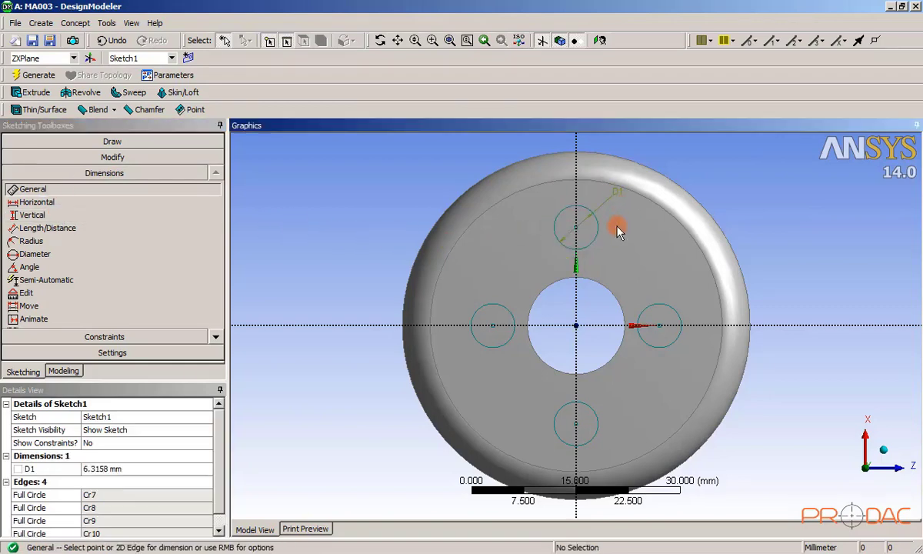
Step: Dimension the centre distance between the upper and lower circles and between the left and right circles
left_click(577, 231)
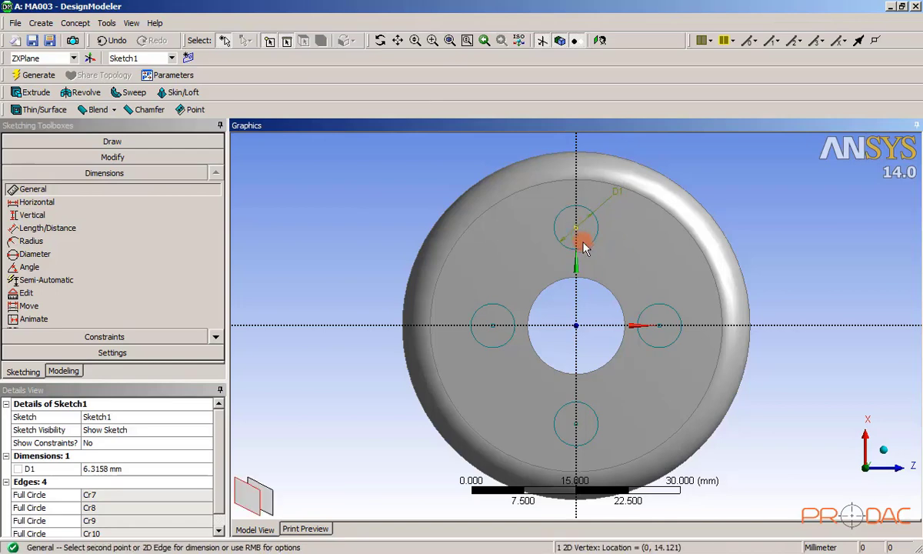
left_click(575, 425)
left_click(790, 386)
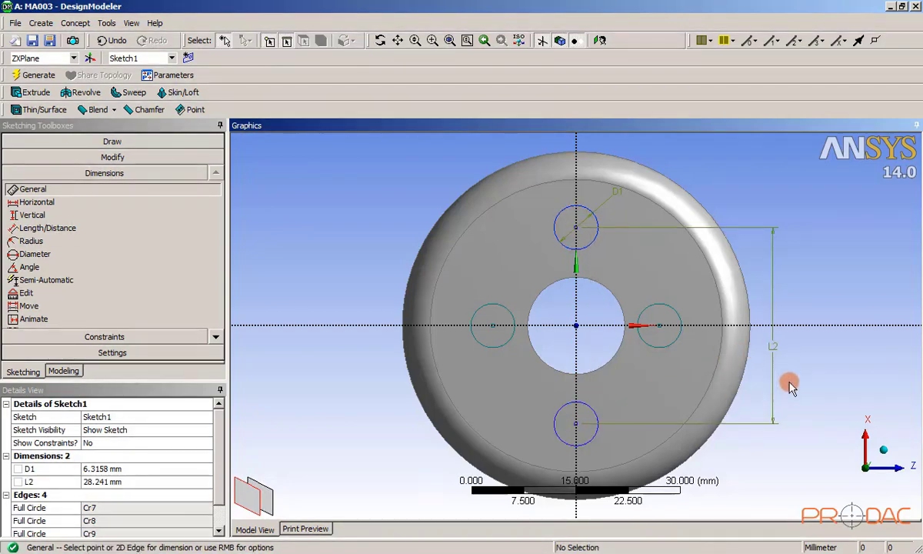
left_click(659, 329)
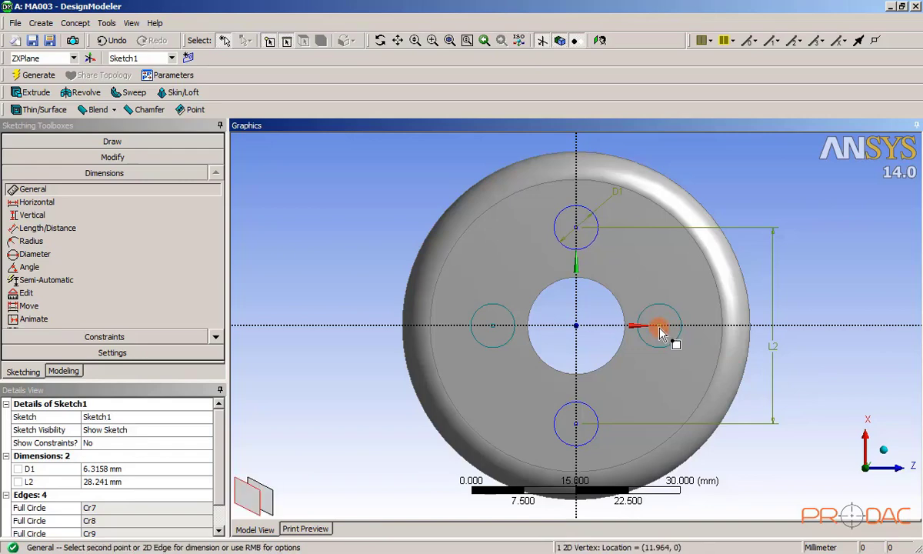
left_click(493, 327)
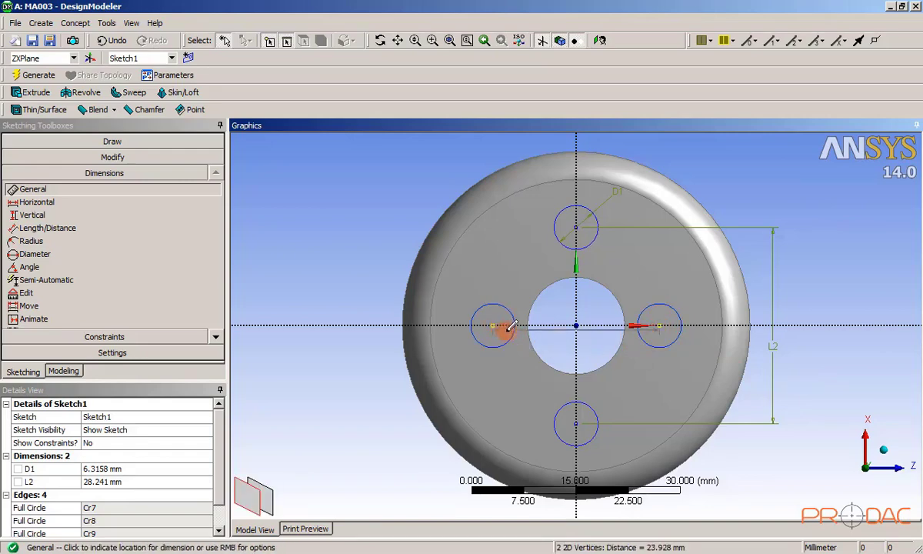
left_click(561, 143)
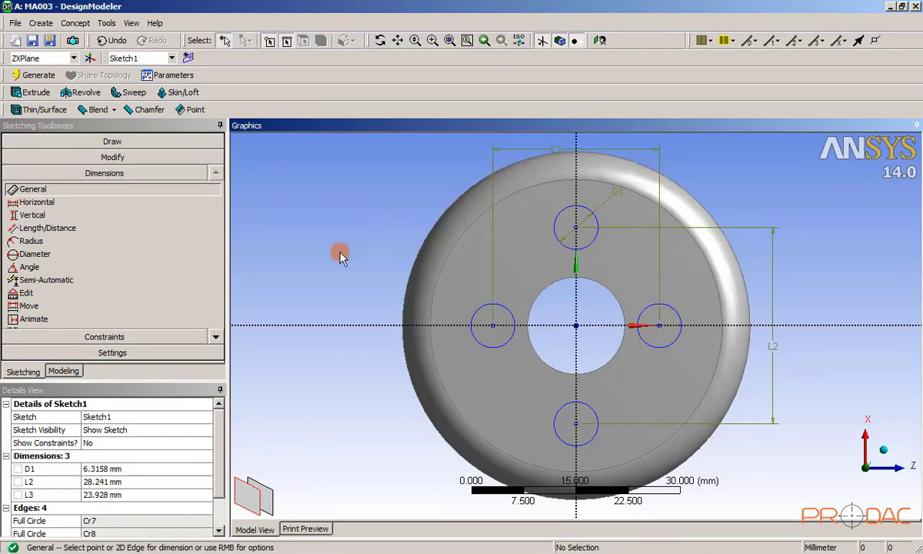
Step: Set the circle diameter dimension D1 to 6 mm
left_click(145, 468)
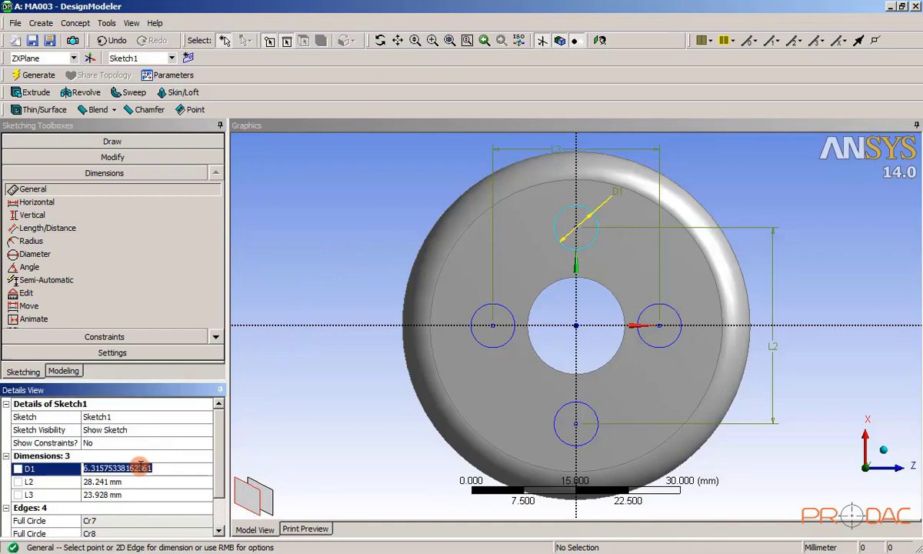
type("6")
key("Return")
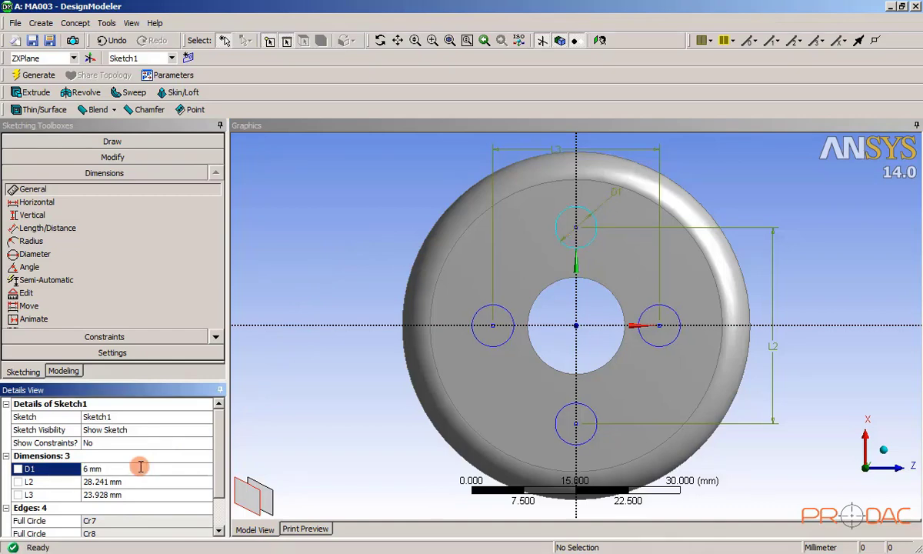
Step: Set the vertical and horizontal circle centre distances L2 and L3 to 28 mm each
left_click(133, 481)
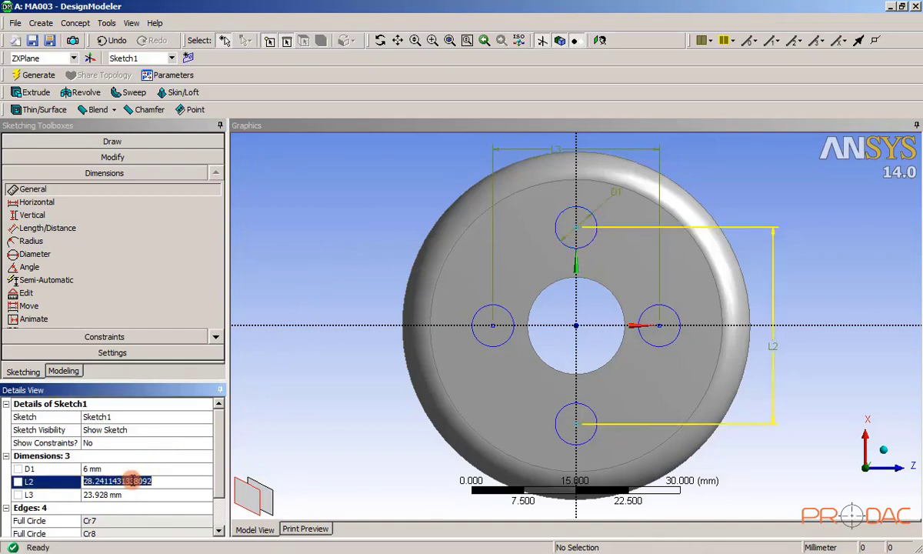
type("2")
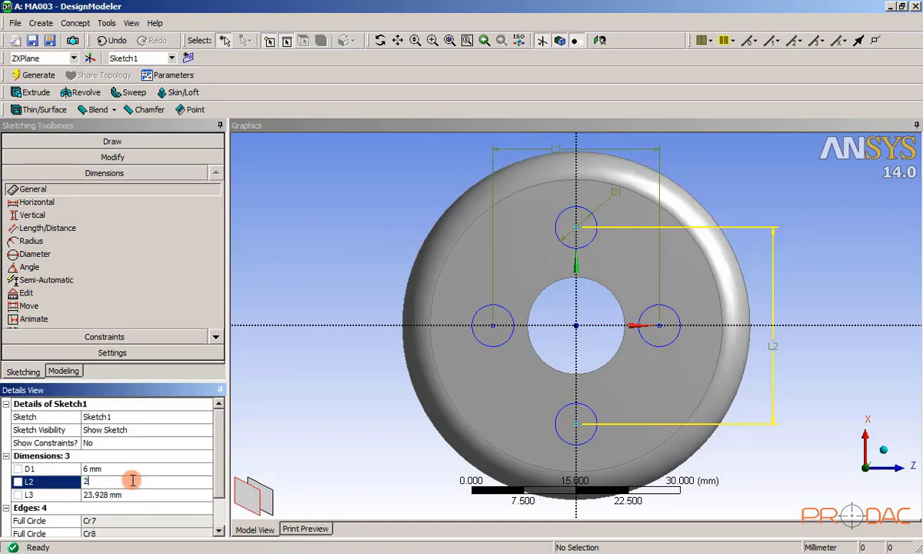
type("8")
key("Return")
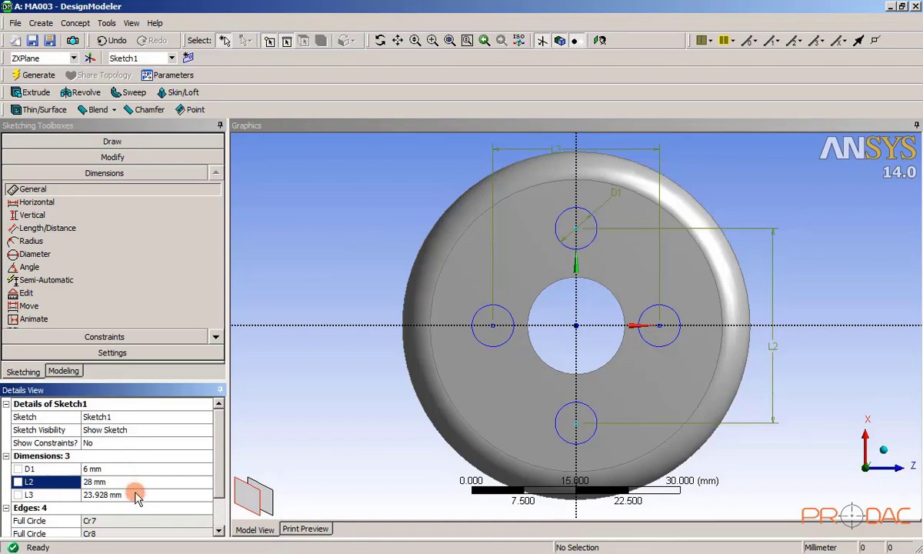
left_click(135, 494)
type("28")
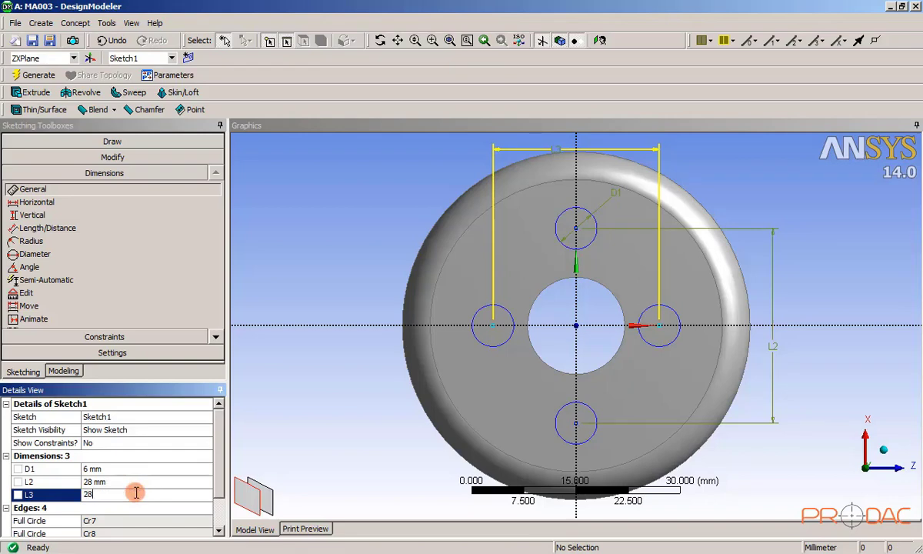
key("Return")
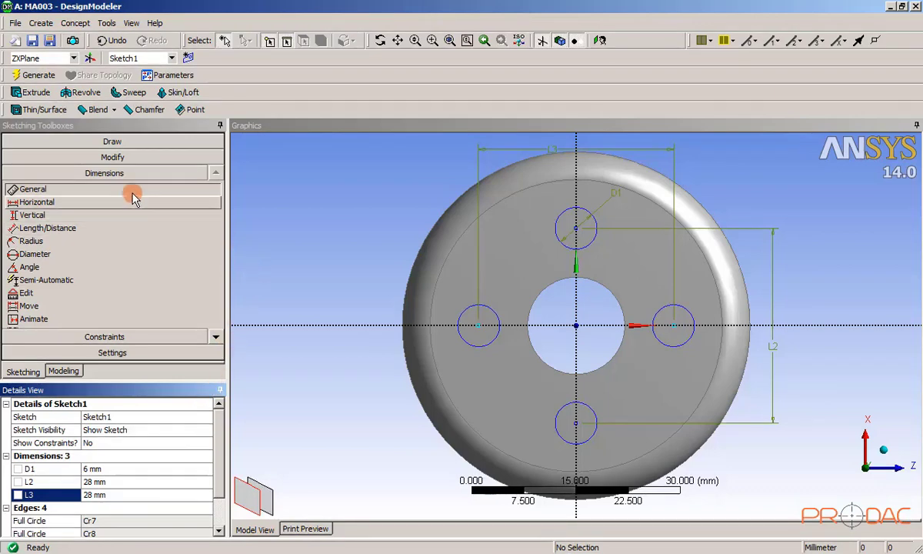
Step: Extrude Sketch1 with the Cut Material operation, keeping the fixed 30 mm depth, and generate the four holes in the part
left_click(34, 92)
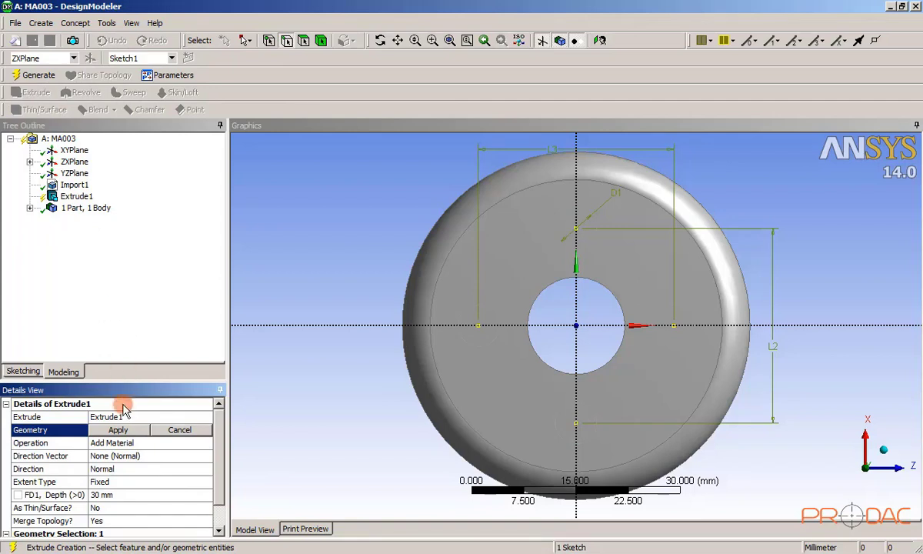
left_click(123, 430)
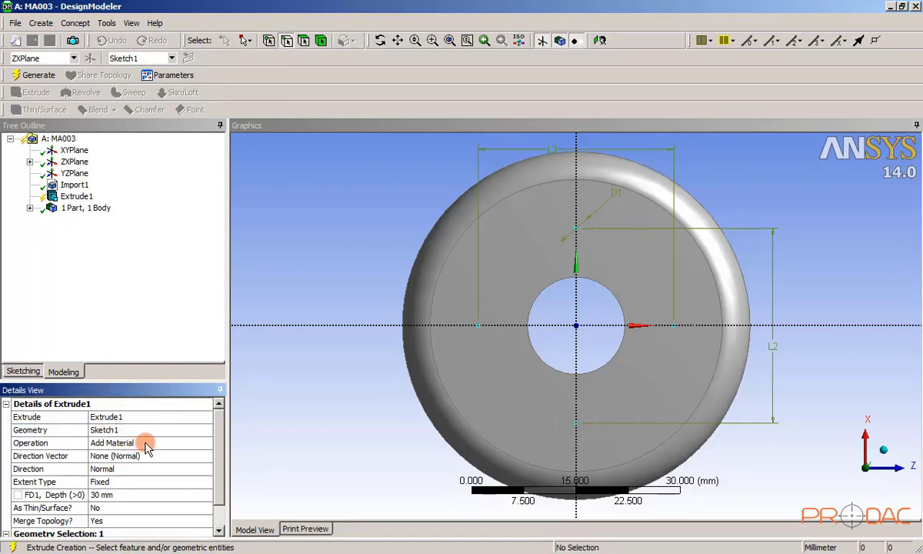
left_click(146, 444)
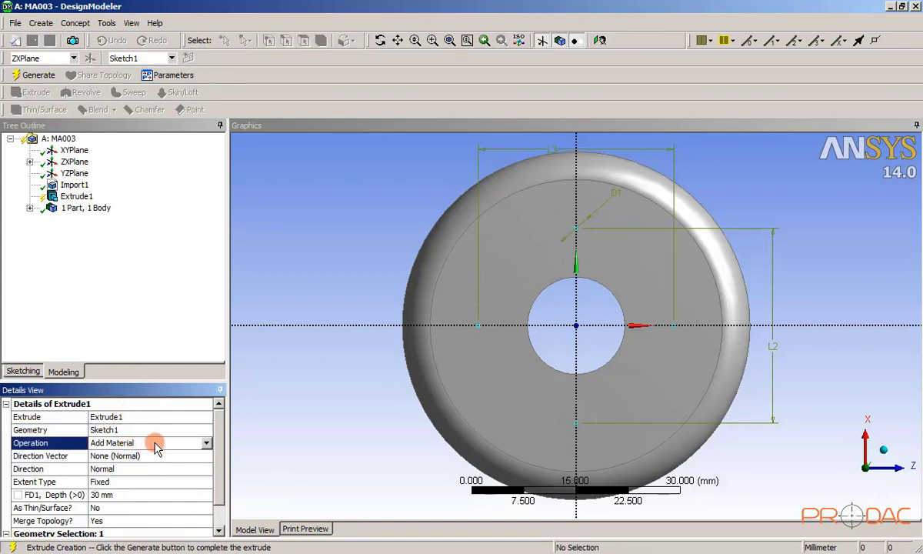
left_click(206, 445)
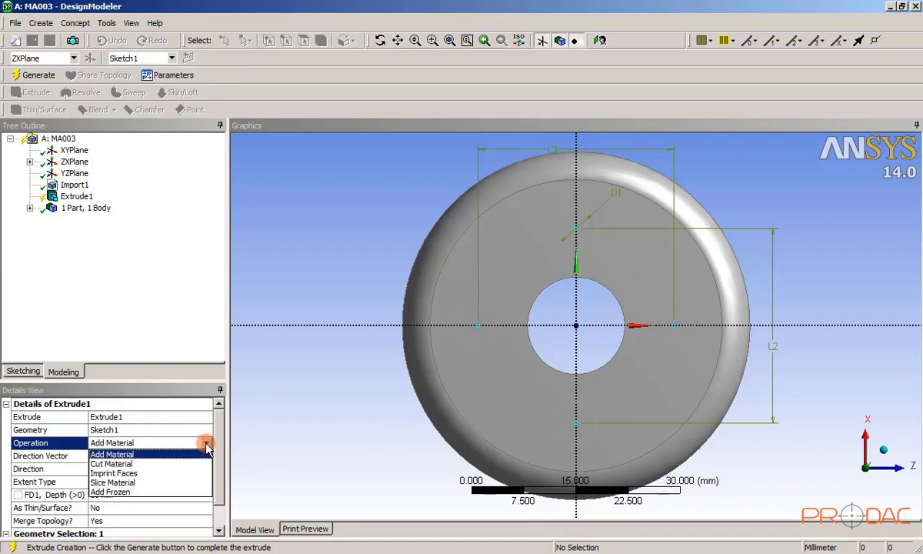
left_click(180, 465)
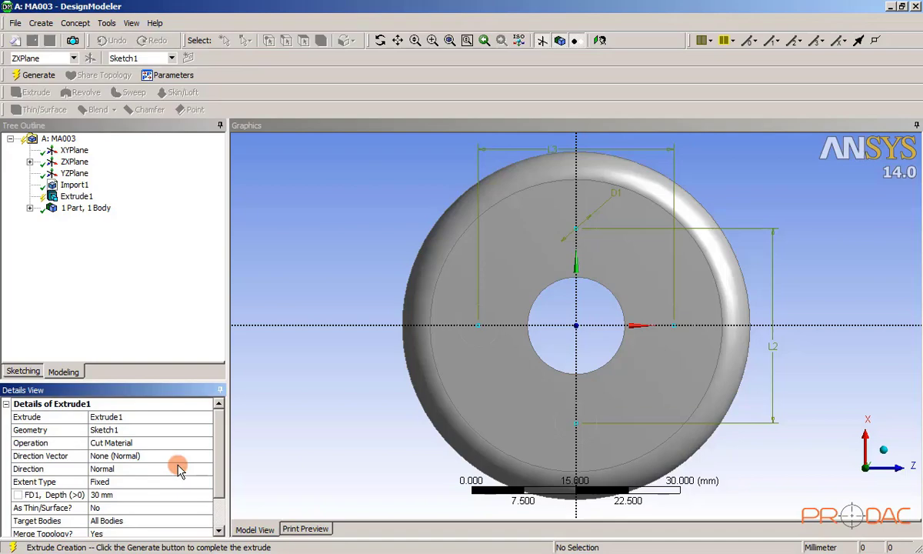
middle_click_drag(361, 345, 483, 419)
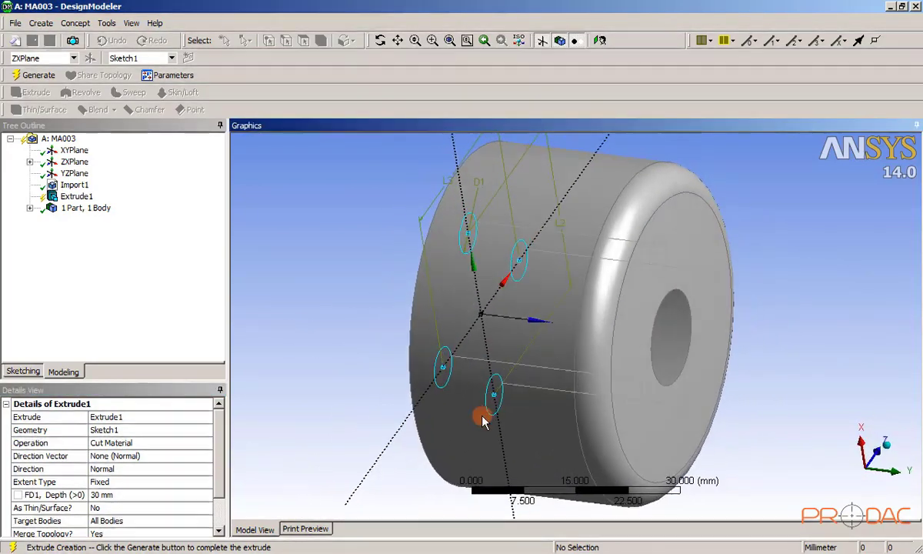
left_click(51, 77)
middle_click_drag(586, 341, 553, 359)
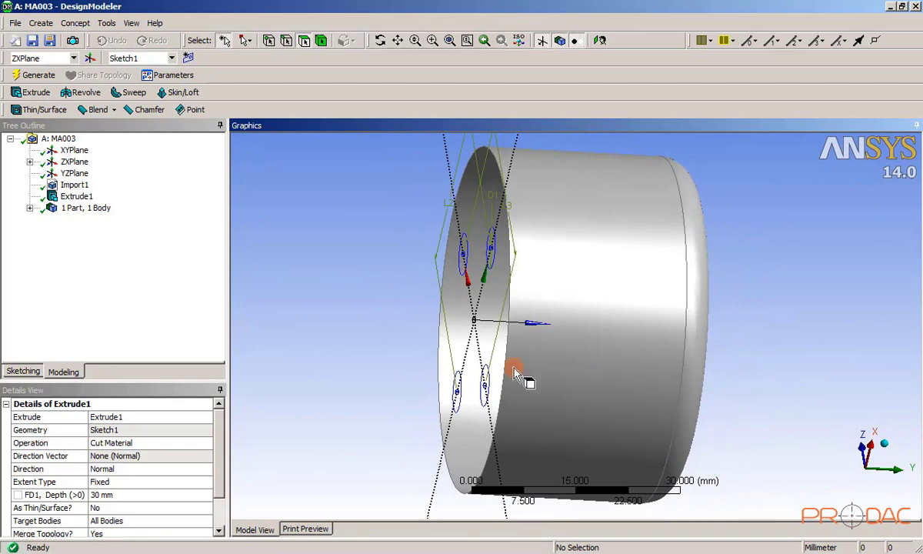
Step: Hide Sketch1 under the ZXPlane and inspect the cut holes in the part
left_click(29, 162)
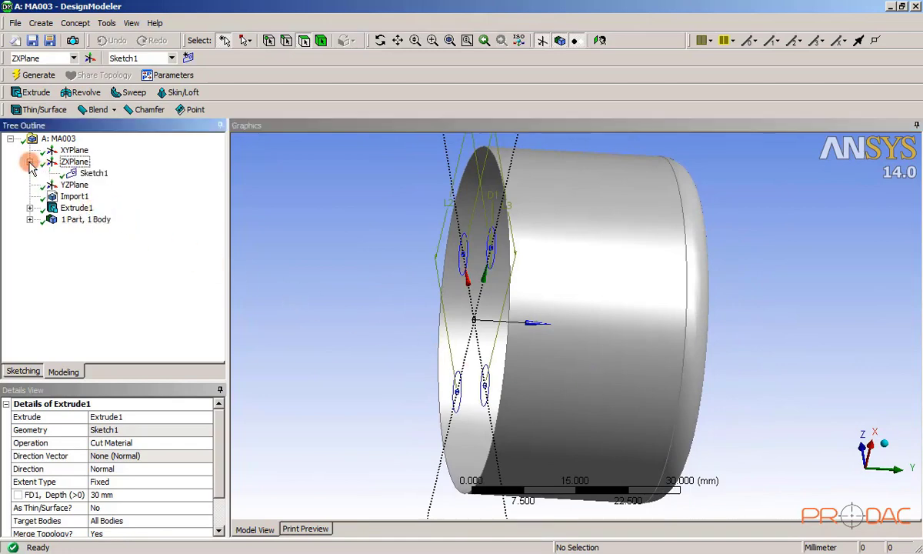
left_click(86, 174)
right_click(86, 174)
left_click(115, 192)
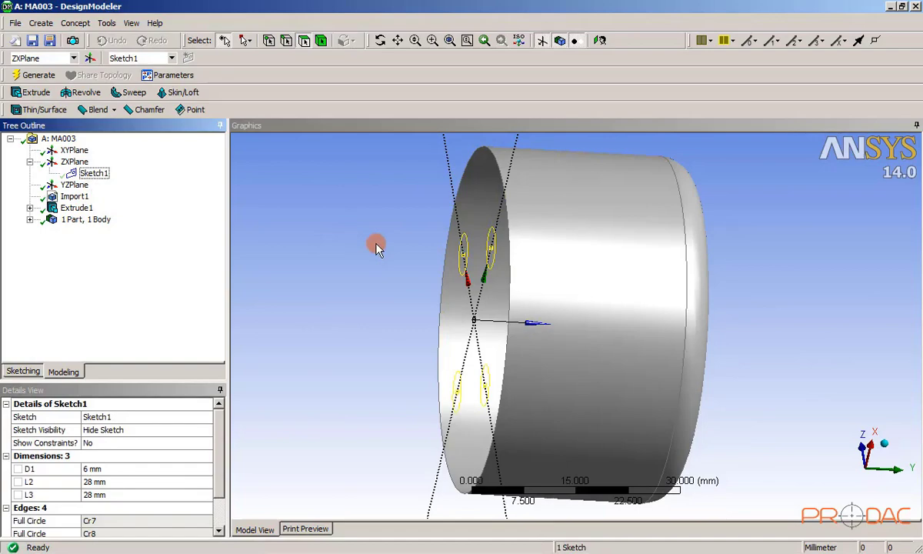
mouse_move(492, 307)
middle_mouse_down()
mouse_move(552, 346)
mouse_move(401, 381)
mouse_move(314, 358)
middle_mouse_up()
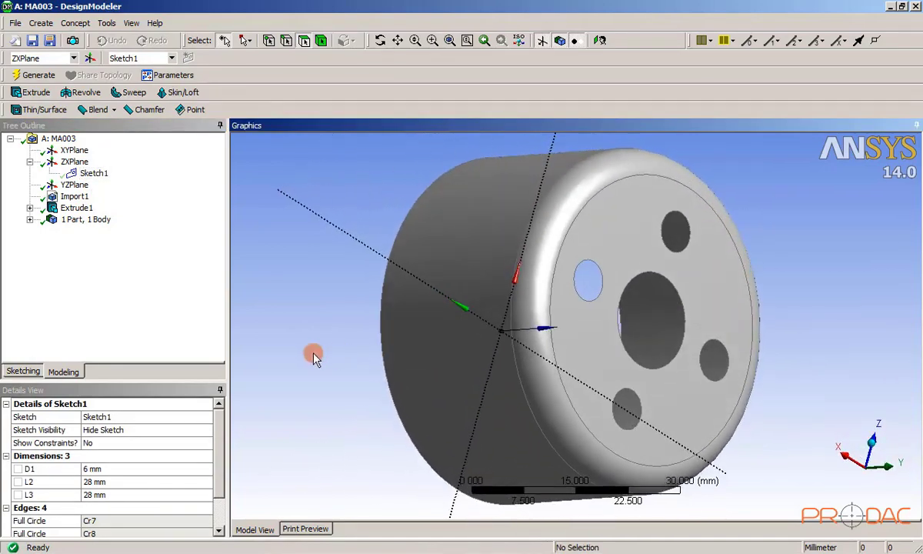
mouse_move(443, 354)
middle_mouse_down()
mouse_move(454, 360)
mouse_move(435, 367)
mouse_move(440, 381)
mouse_move(448, 348)
middle_mouse_up()
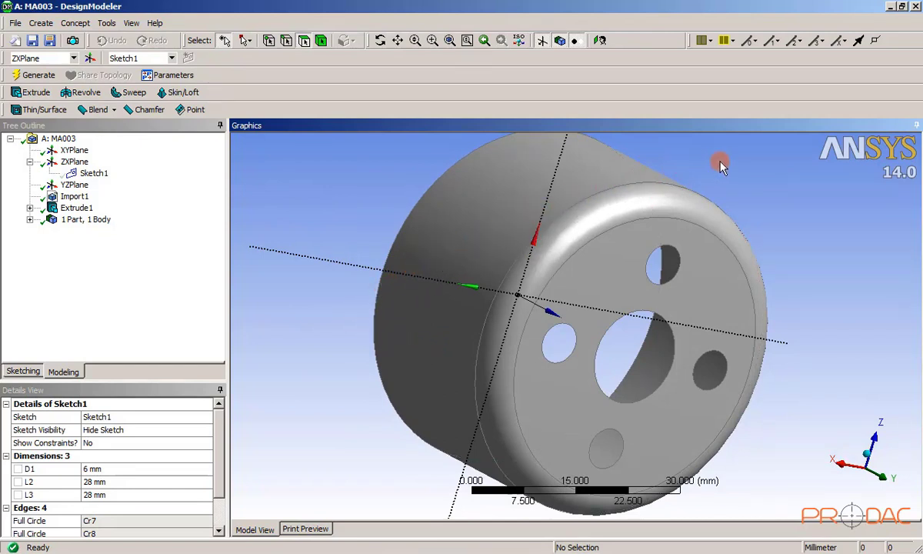
Step: Close DesignModeler and open the Model cell of the MA003 modal system in Mechanical
left_click(915, 6)
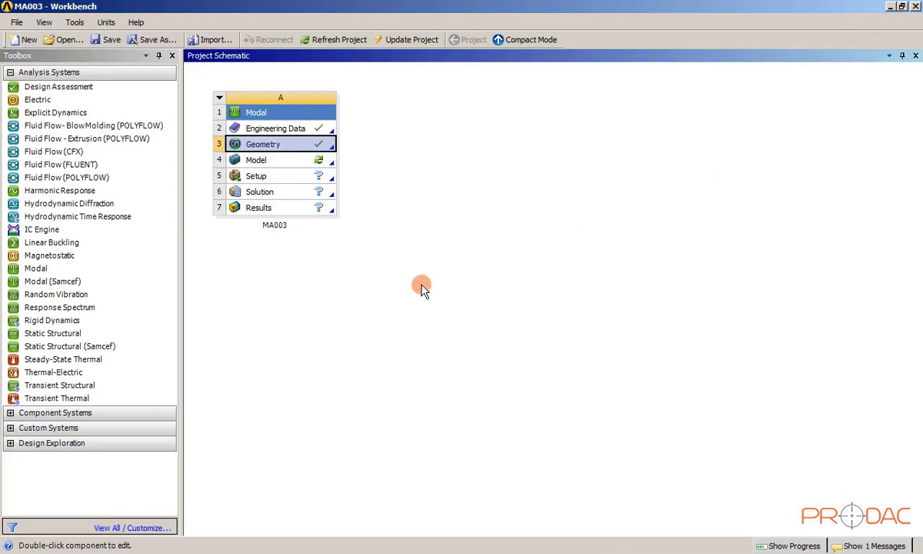
left_click(357, 297)
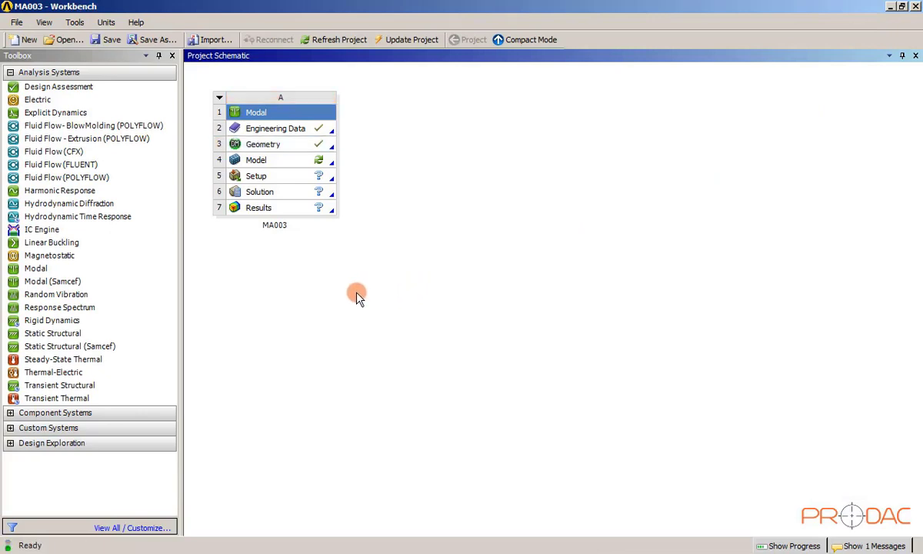
double_click(275, 165)
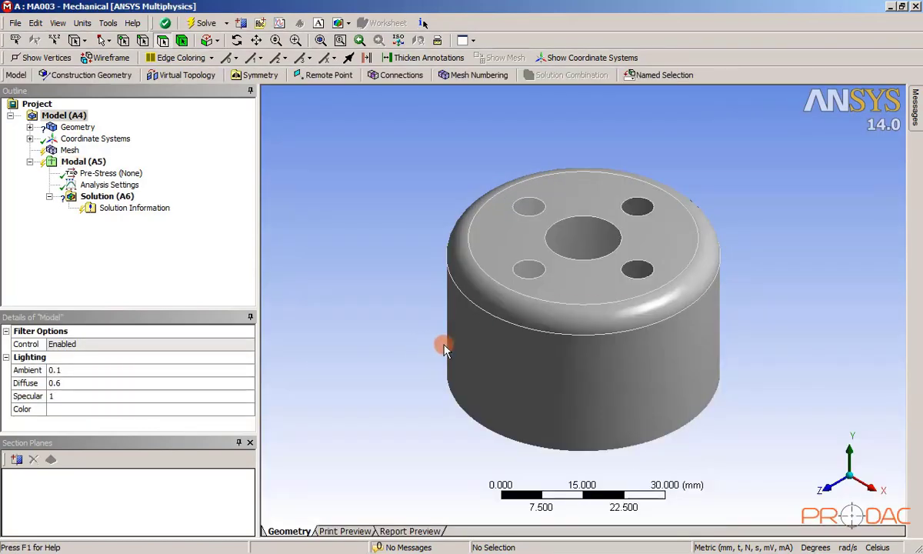
middle_click_drag(461, 319, 529, 149)
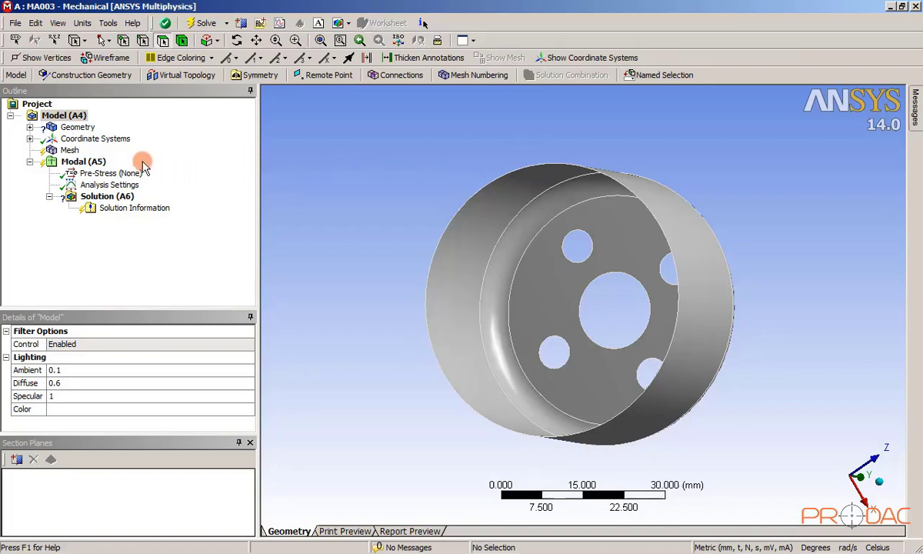
Step: Set the thickness of surface body 1 under Geometry to 1.2 mm
left_click(30, 127)
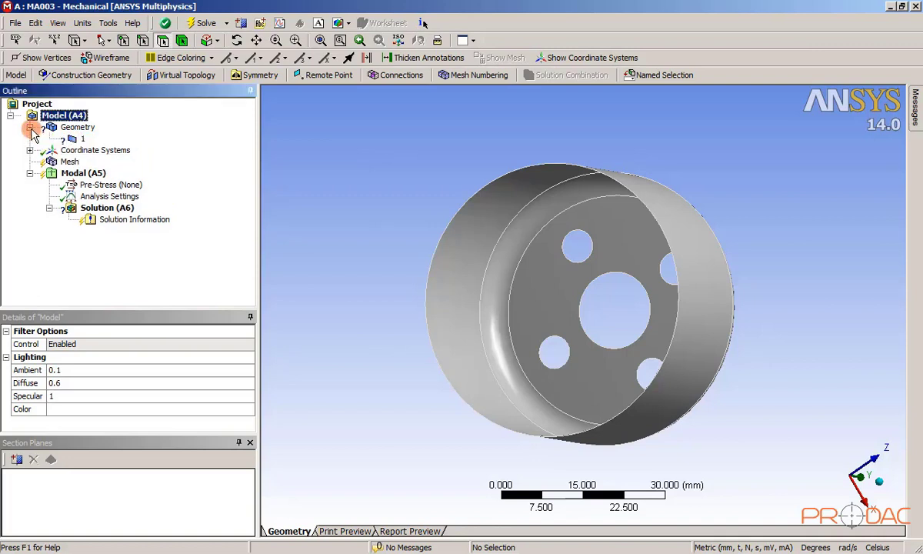
left_click(82, 140)
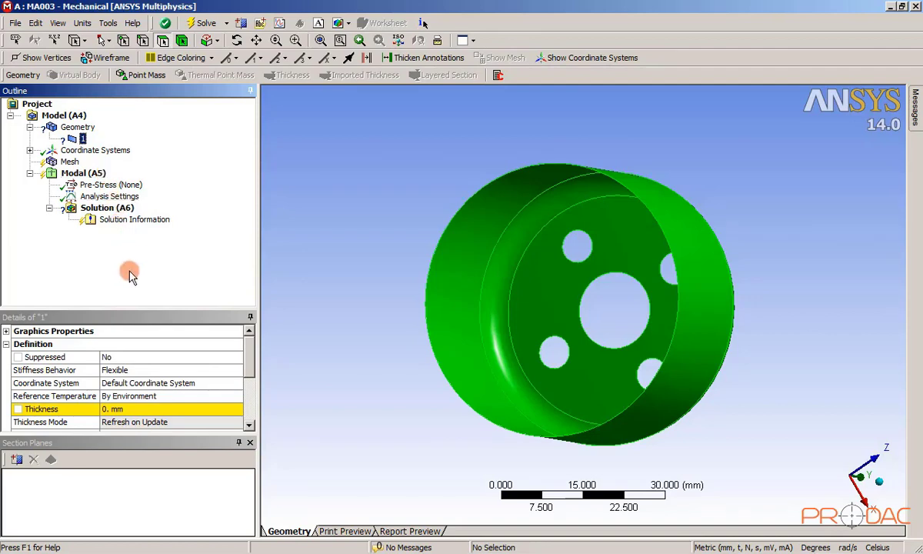
left_click(125, 408)
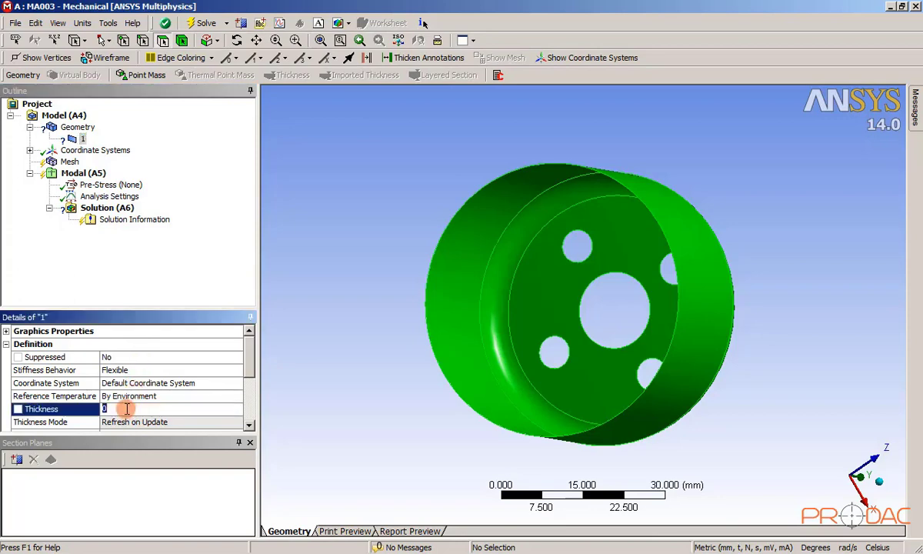
type("1.")
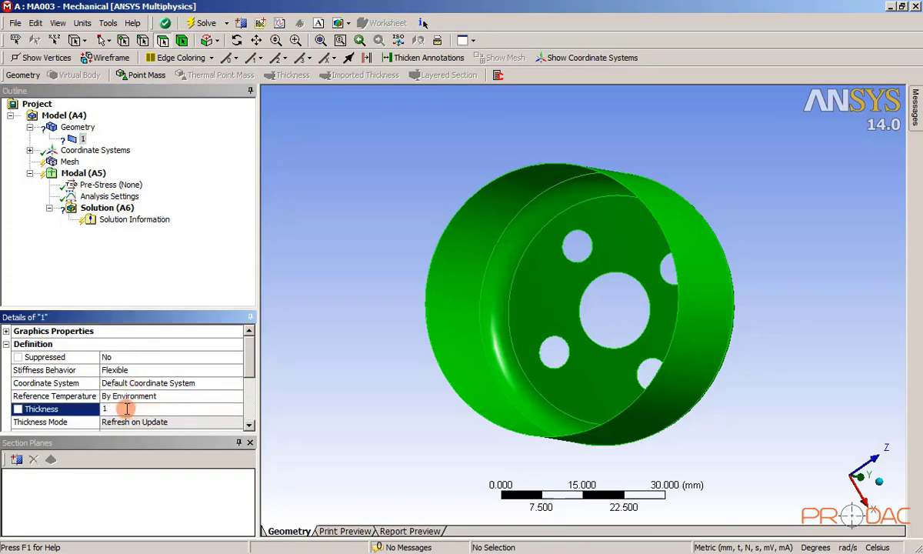
type("2")
key("Return")
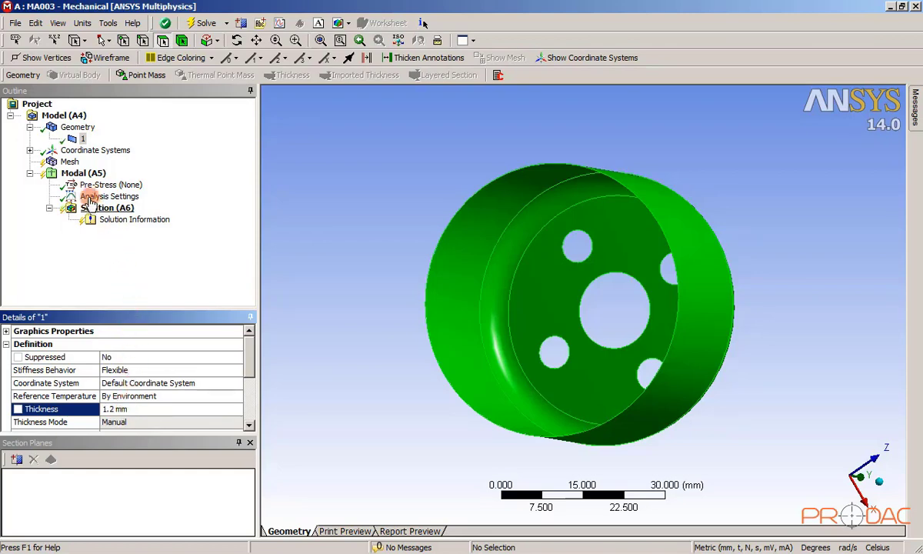
Step: Generate the mesh of the part with the default settings and inspect it from the outside
left_click(71, 162)
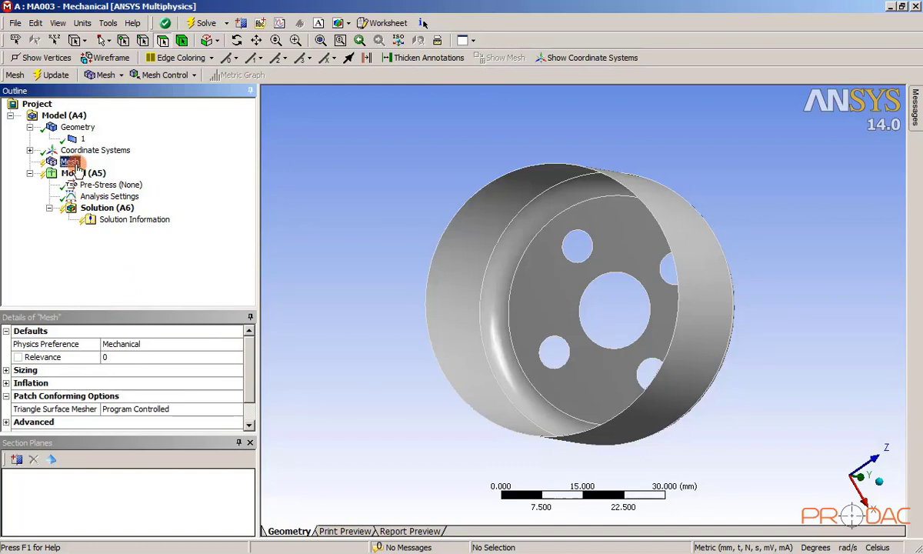
right_click(76, 165)
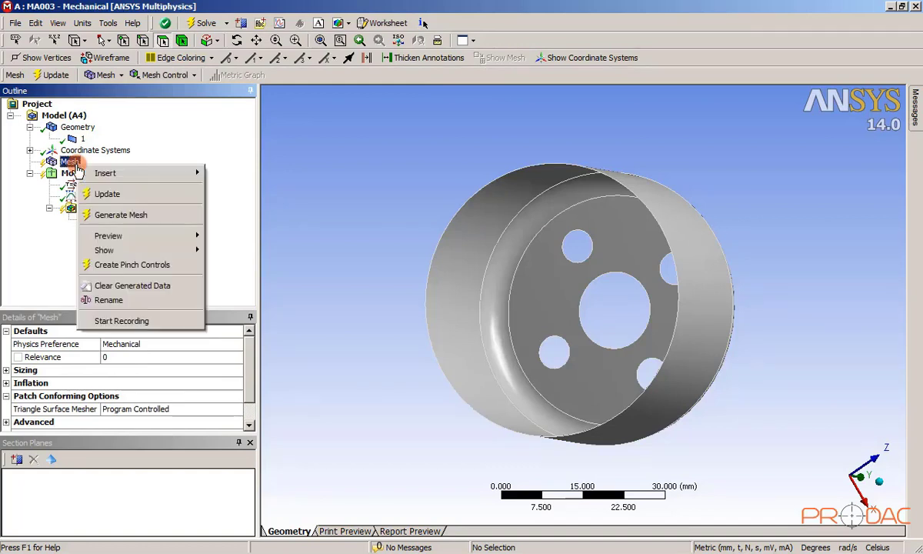
left_click(160, 215)
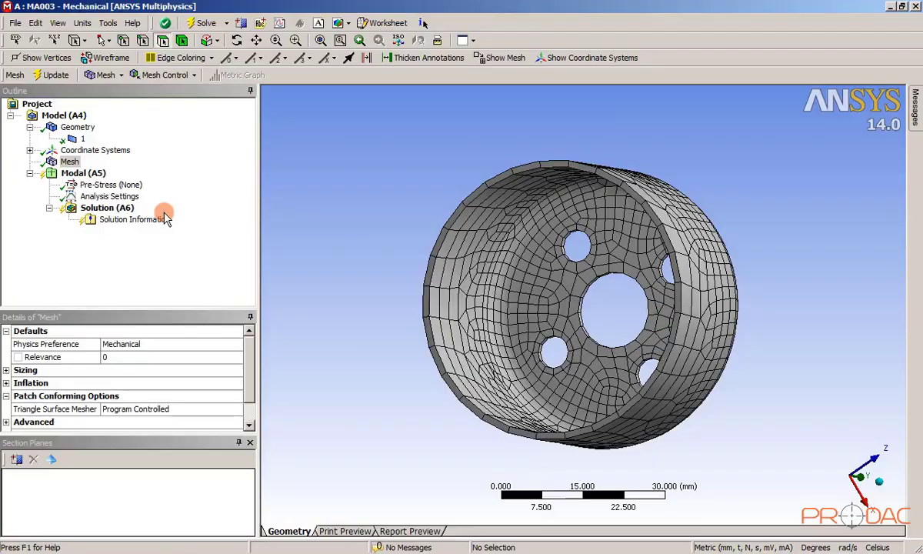
middle_click_drag(353, 206, 460, 331)
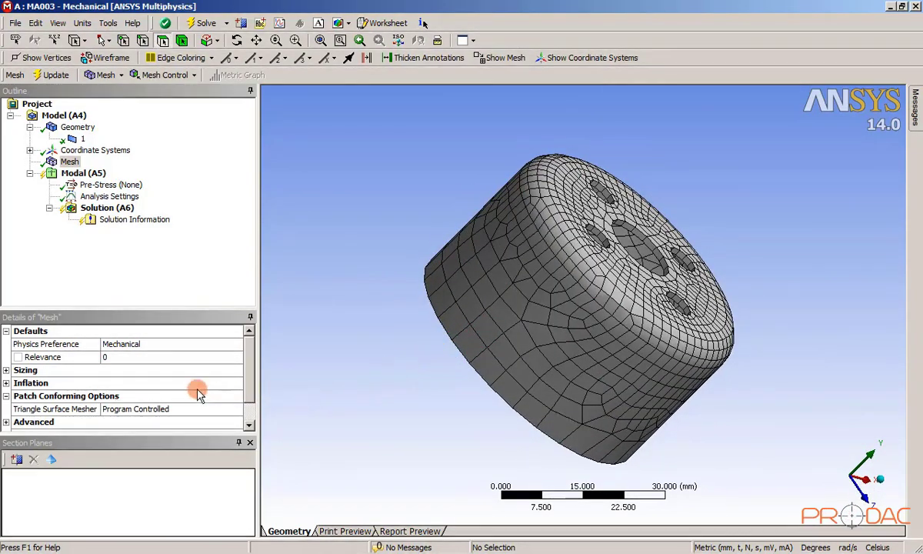
Step: Set the mesh sizing's Use Advanced Size Function option to On: Proximity and Curvature
left_click(6, 371)
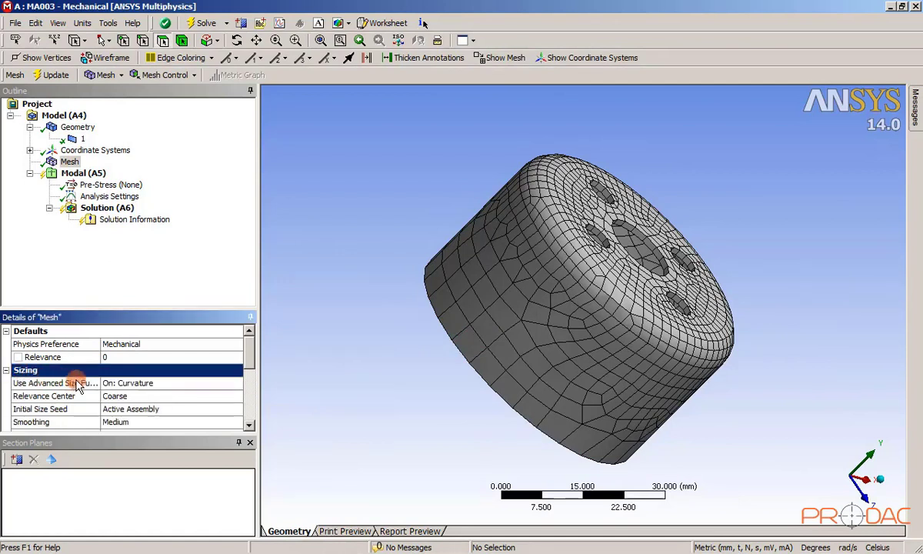
left_click(158, 385)
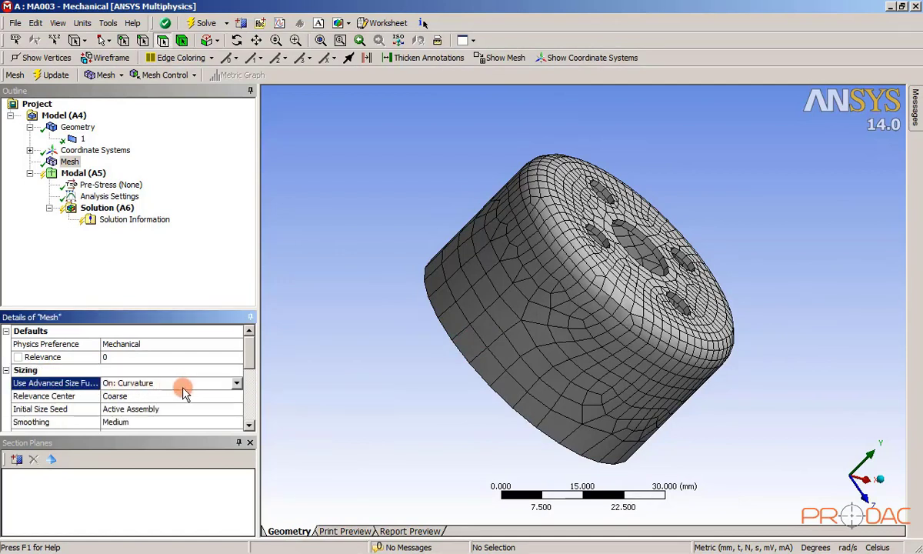
left_click(237, 383)
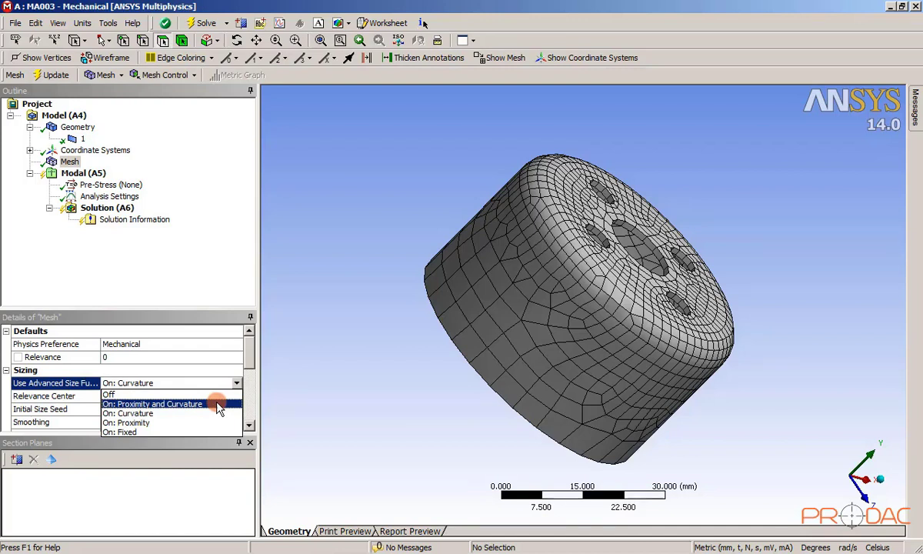
left_click(218, 404)
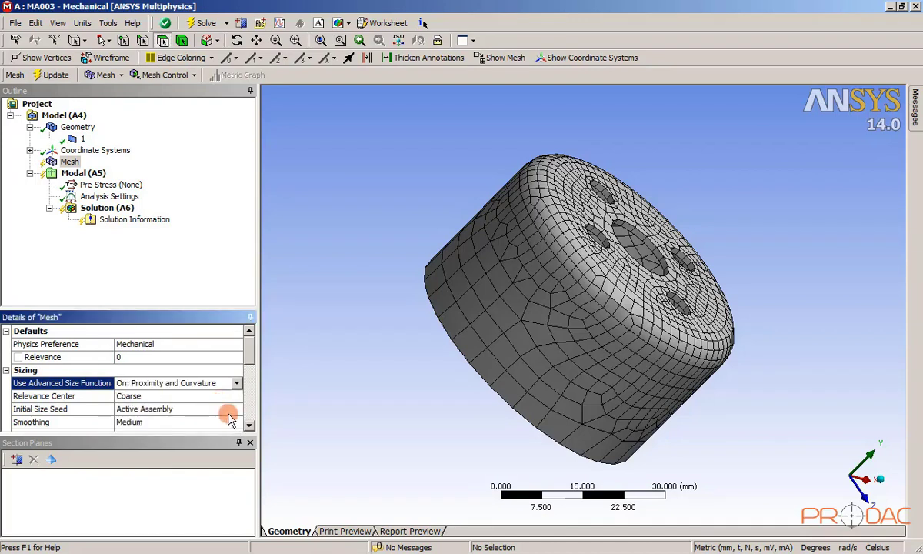
Step: Set the Min Size in the mesh sizing settings to 1.5 mm
left_click(248, 426)
left_click_drag(248, 426, 248, 426)
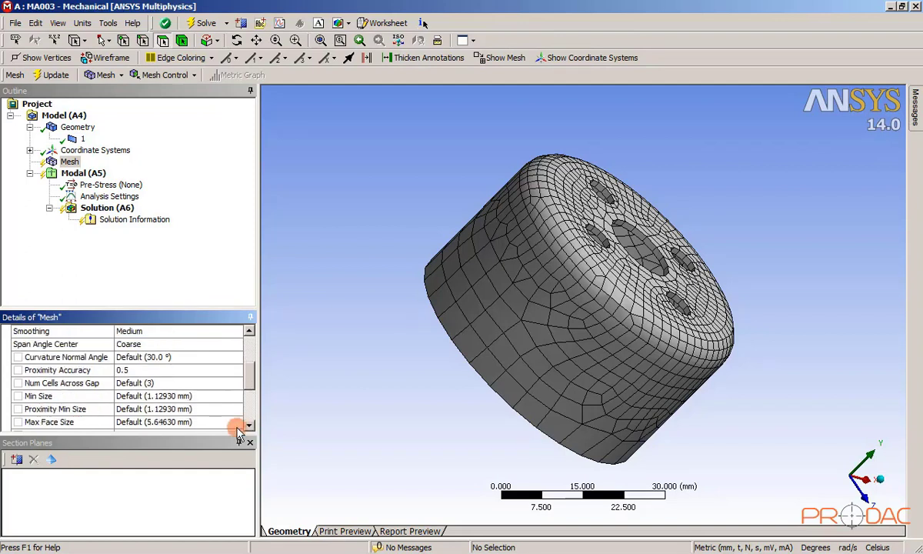
left_click(169, 397)
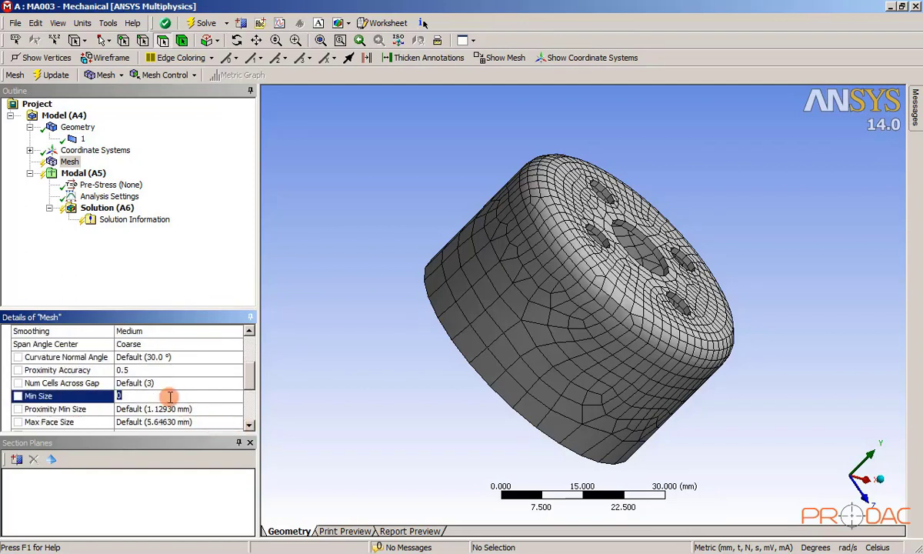
type("1.5")
key("Return")
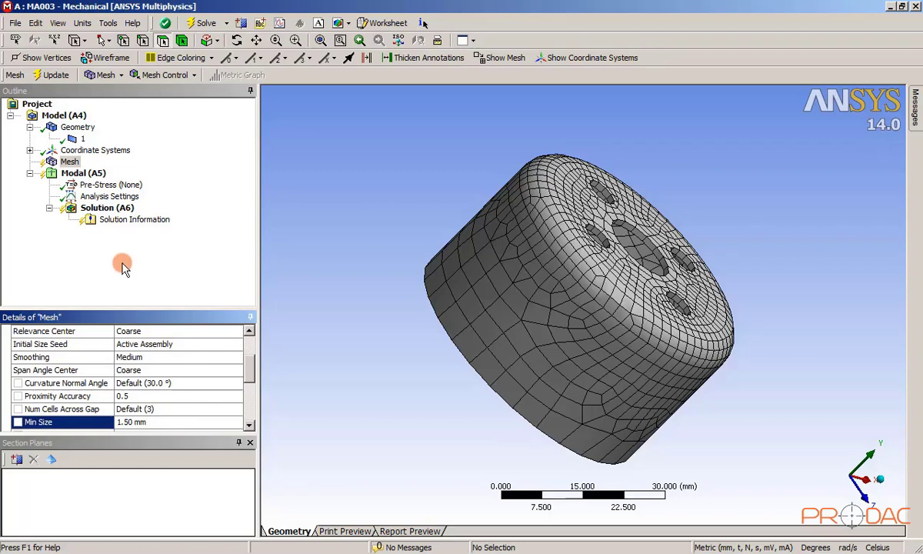
Step: Regenerate the mesh with the new sizing and inspect it on the face with the holes
right_click(71, 164)
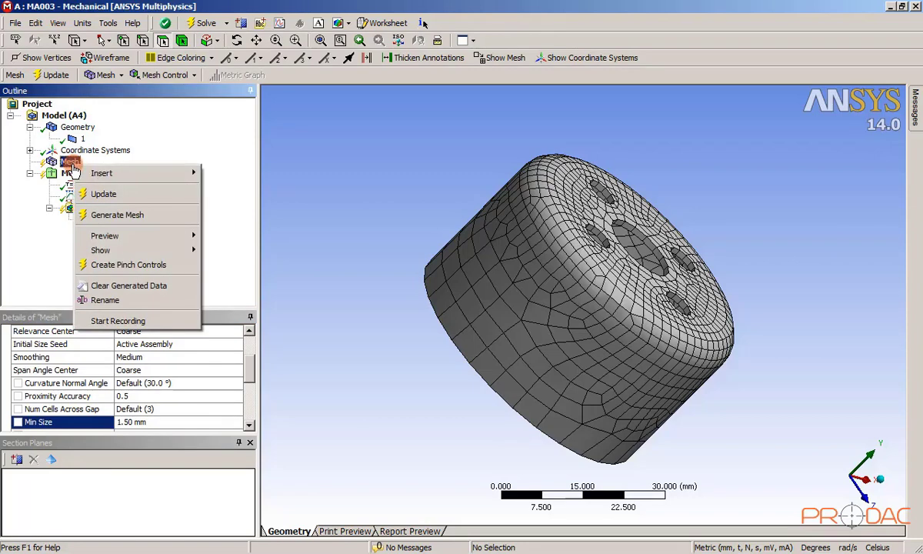
left_click(118, 218)
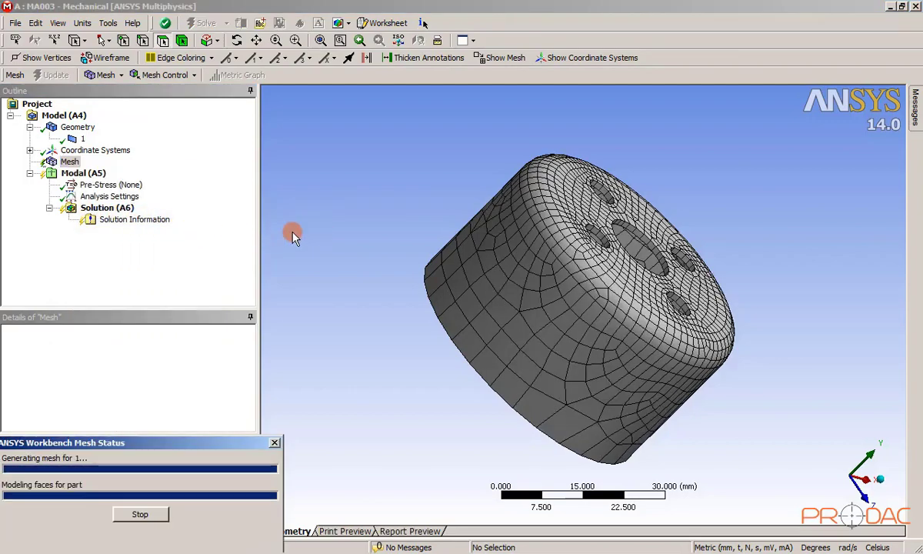
middle_click_drag(423, 237, 383, 335)
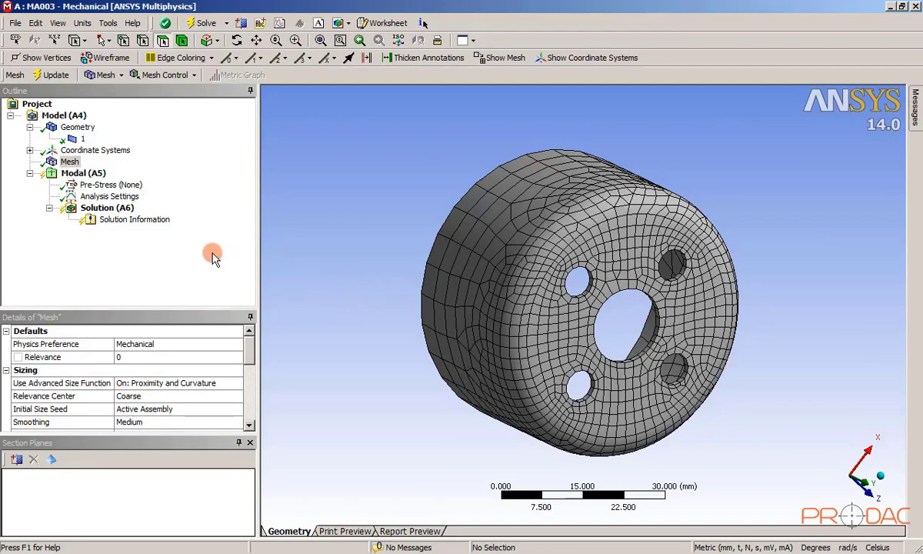
Step: Add a fixed support to the modal analysis, scoped to the circular edges of the four small holes
left_click(89, 174)
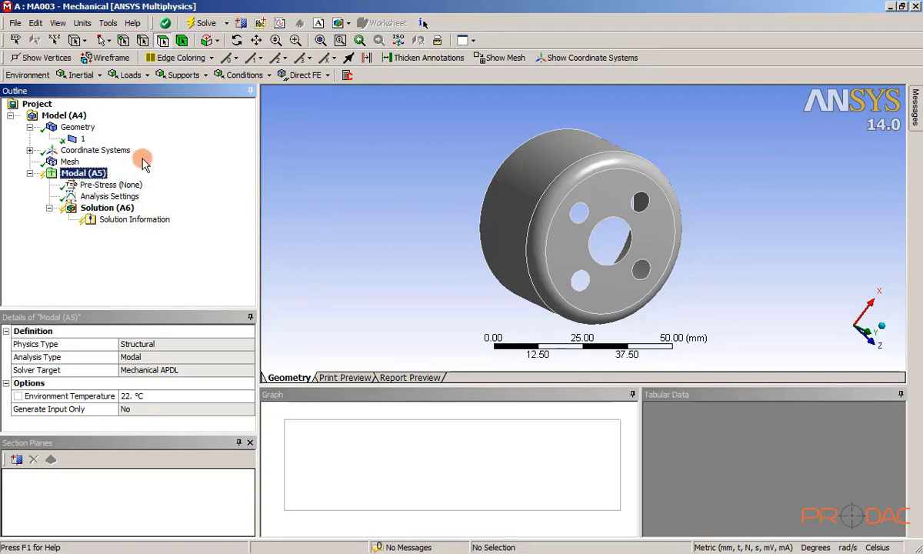
left_click(206, 77)
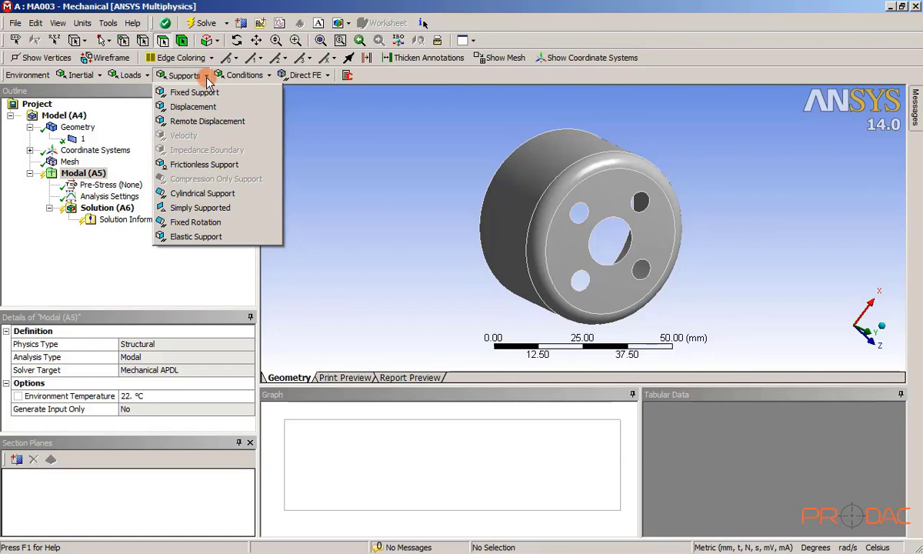
left_click(202, 93)
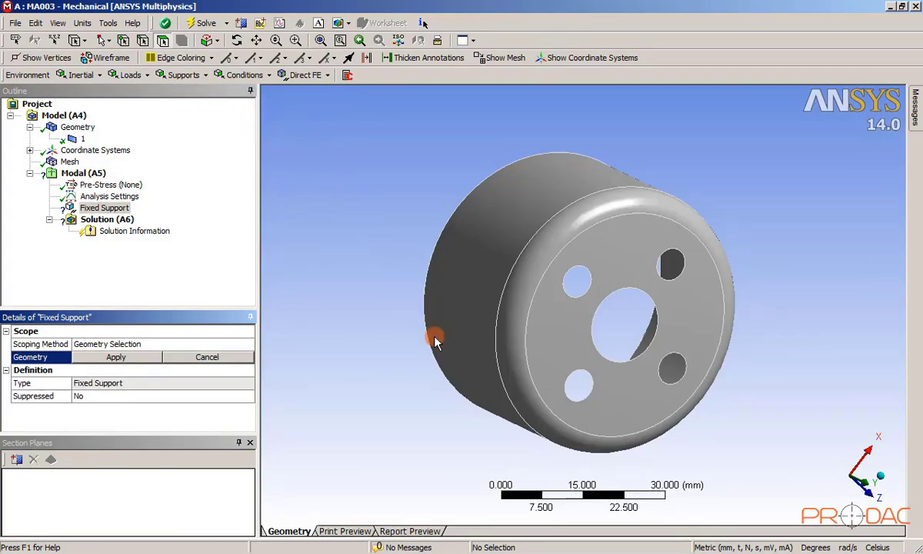
middle_click_drag(575, 414, 599, 450)
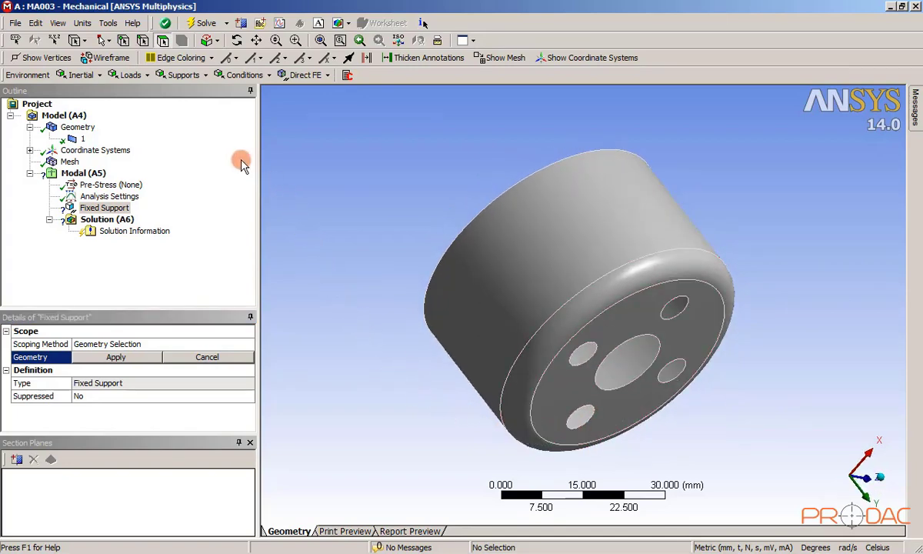
left_click(144, 42)
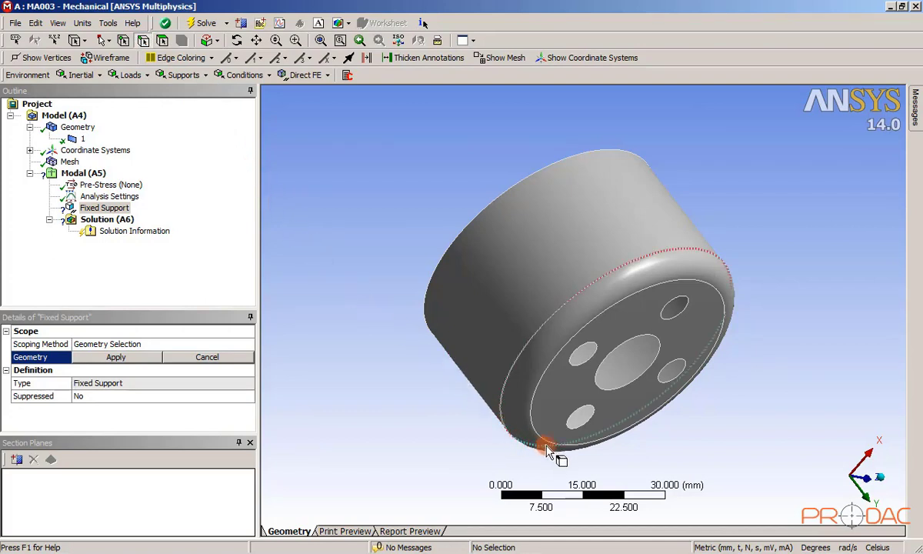
left_click(578, 436)
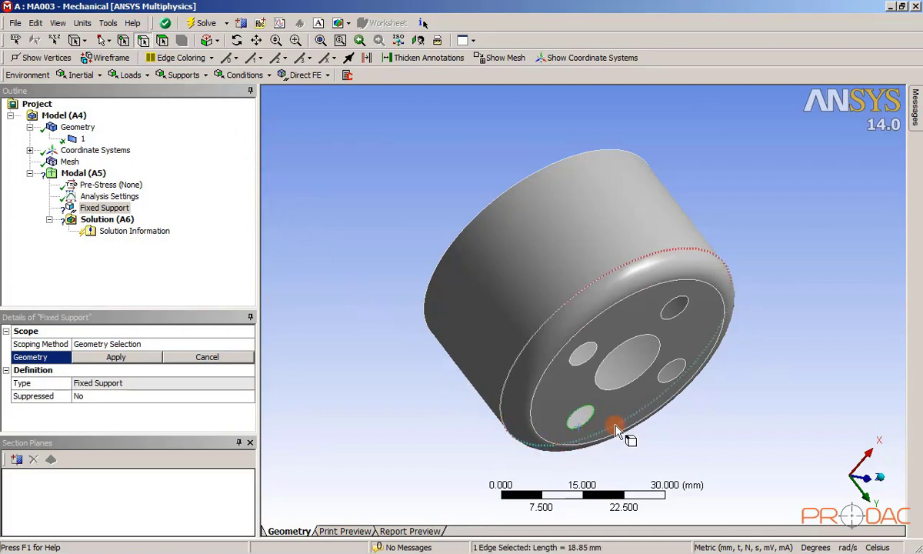
left_click(665, 381, "ctrl")
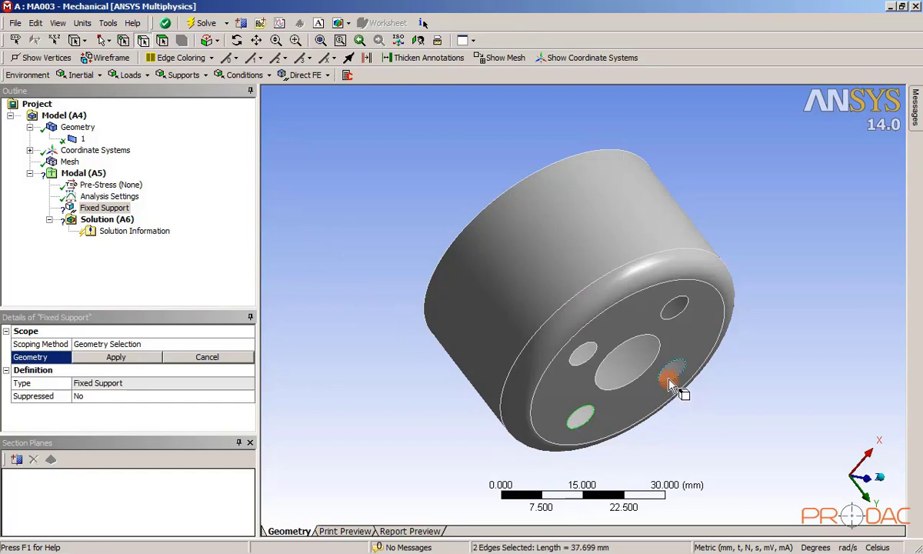
left_click(680, 316, "ctrl")
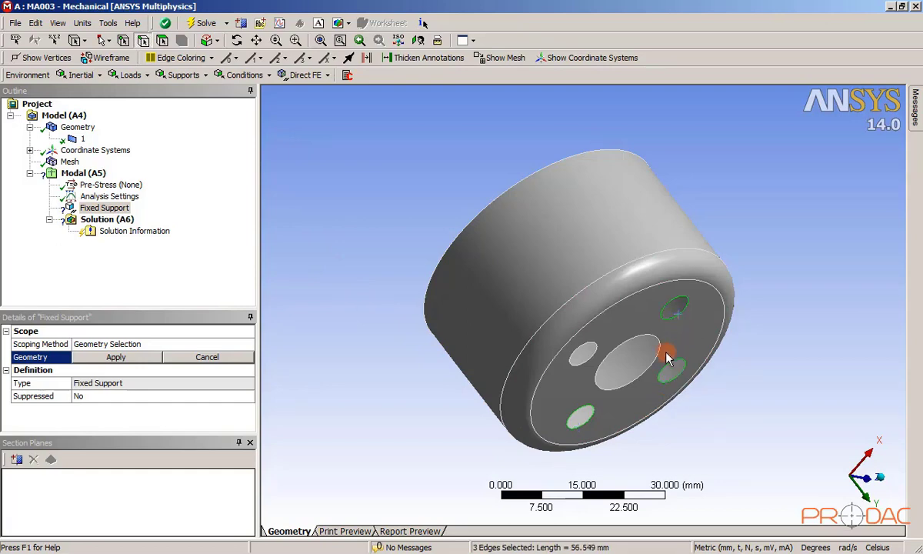
left_click(587, 361, "ctrl")
middle_click_drag(587, 366, 548, 394)
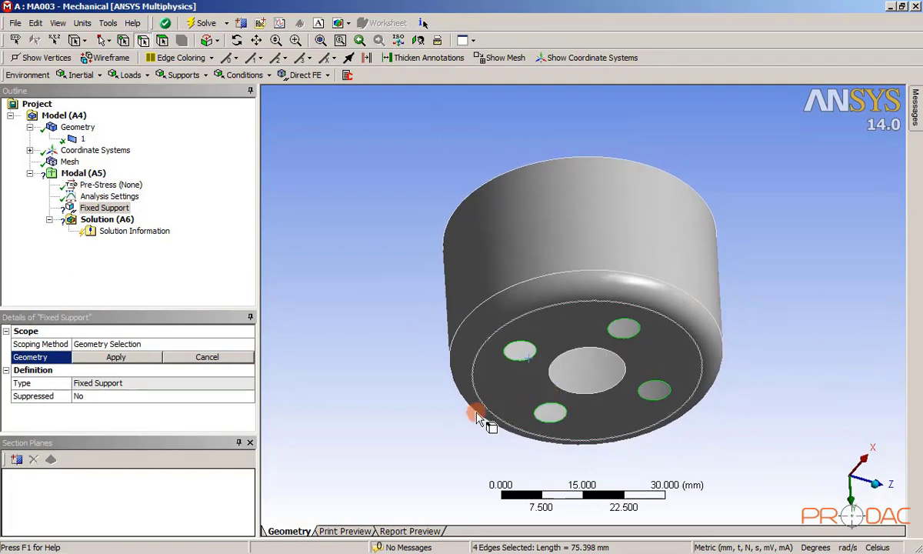
left_click(145, 360)
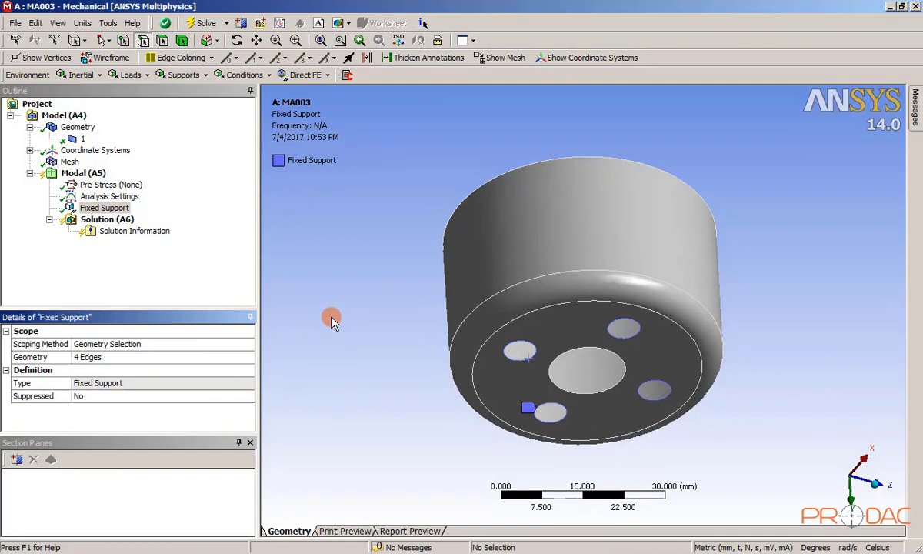
middle_click_drag(460, 319, 363, 416)
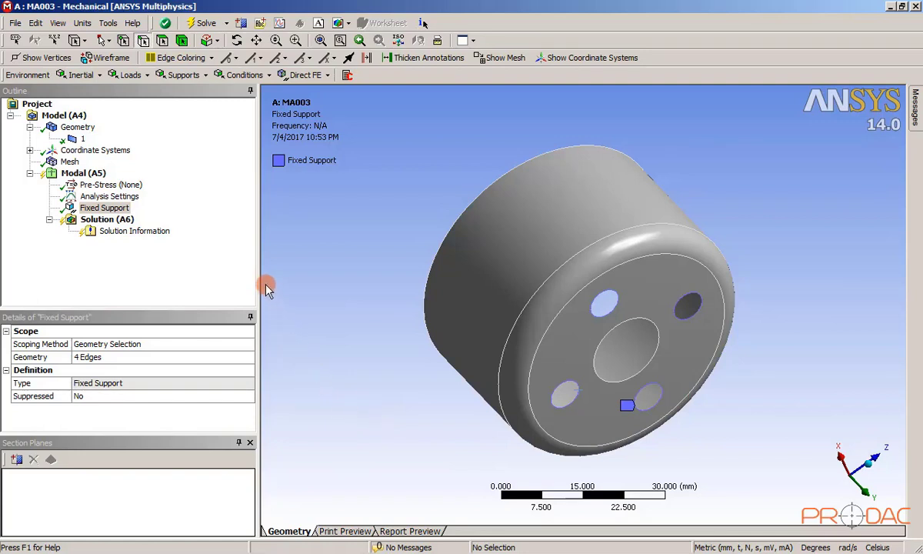
Step: Set Max Modes to Find to 8 in the Analysis Settings and solve the modal analysis
left_click(108, 196)
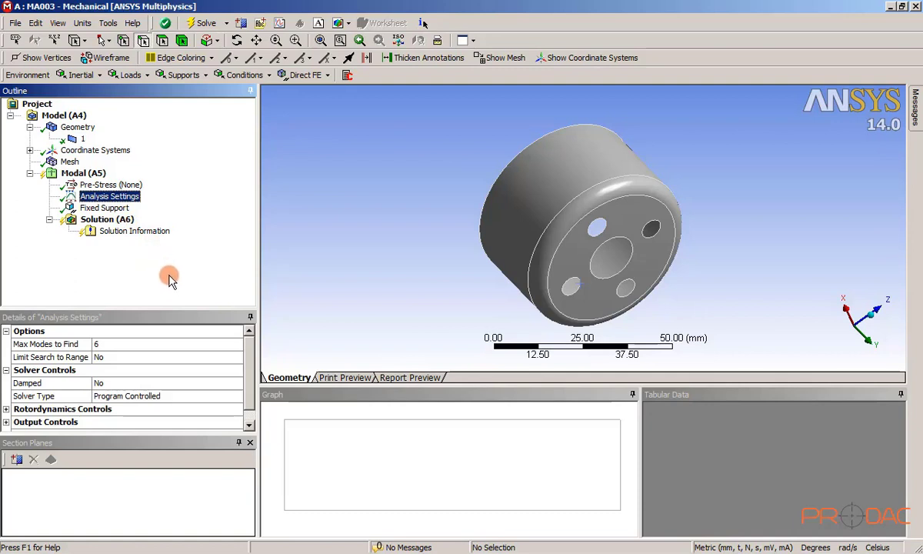
left_click(165, 344)
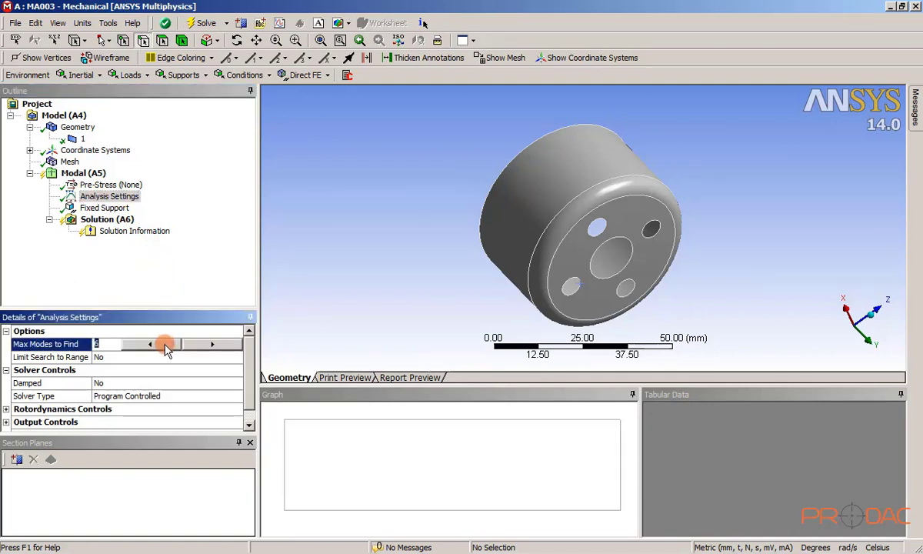
left_click(207, 345)
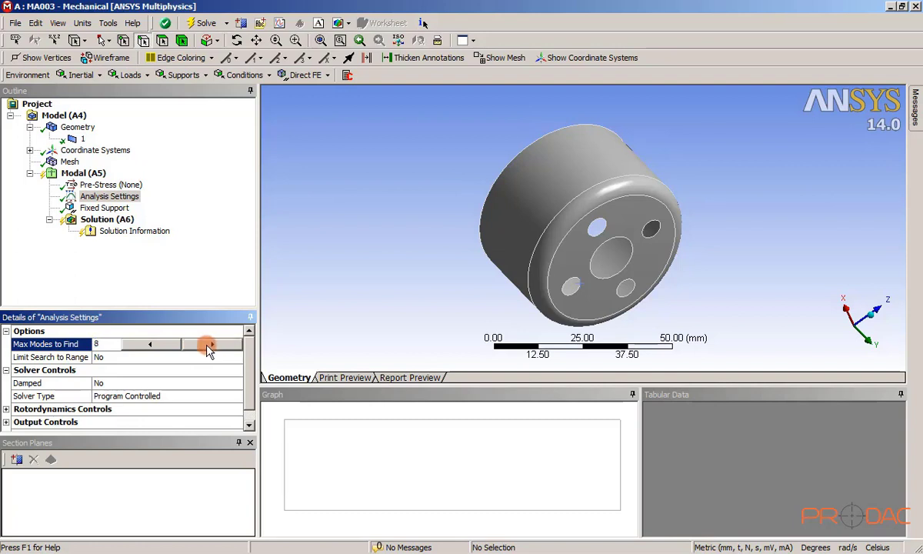
left_click(207, 345)
key("Return")
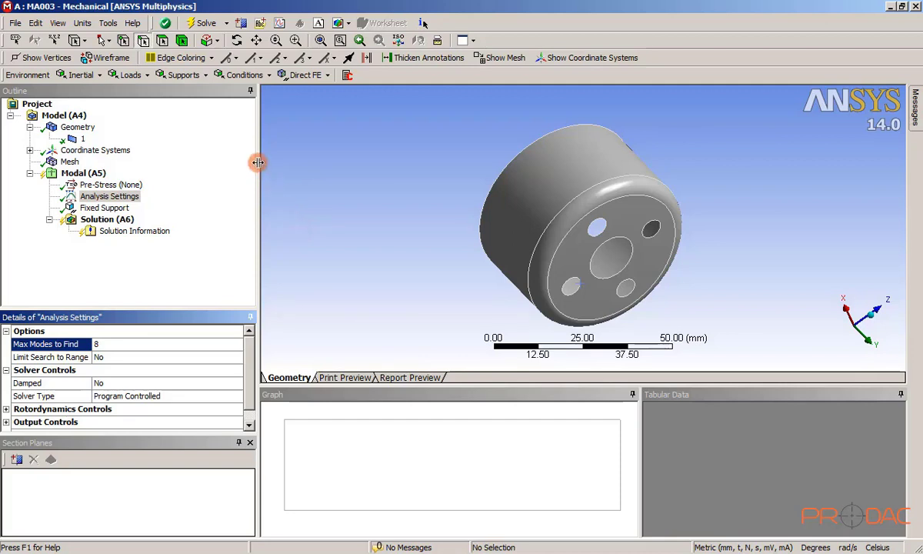
left_click(203, 22)
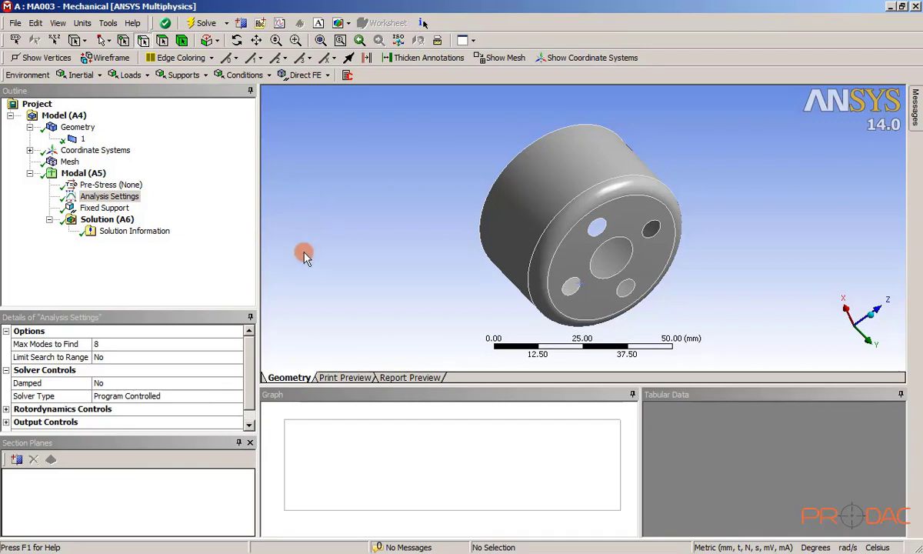
Step: Create mode shape results for all eight modes from the solution's frequency graph
left_click(113, 221)
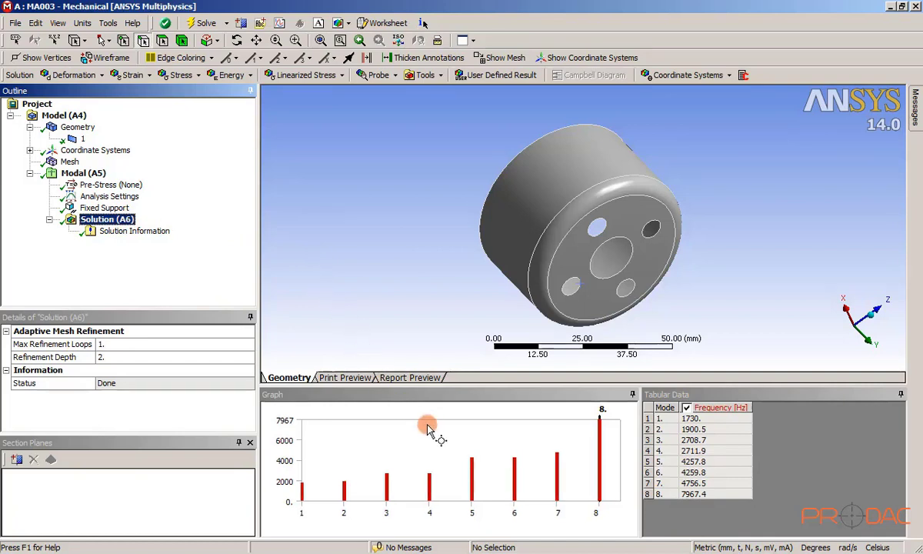
right_click(464, 439)
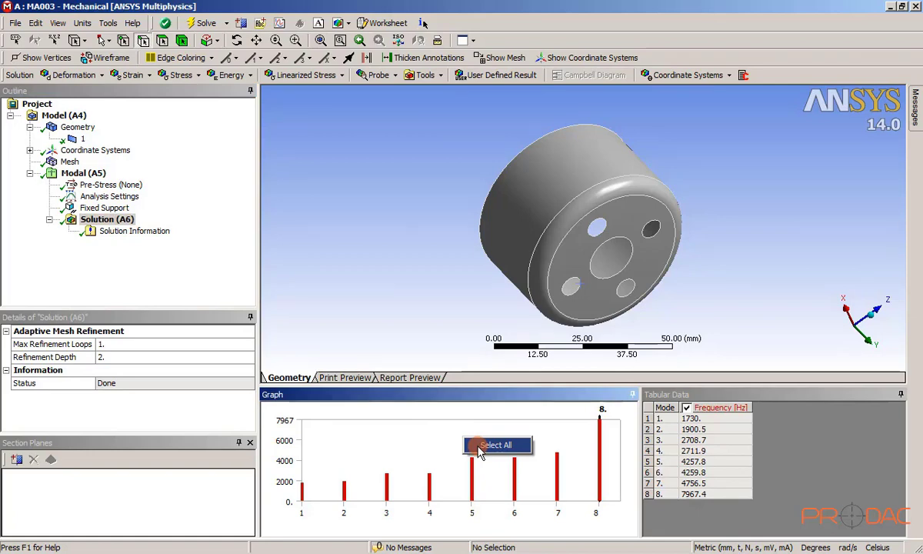
left_click(478, 446)
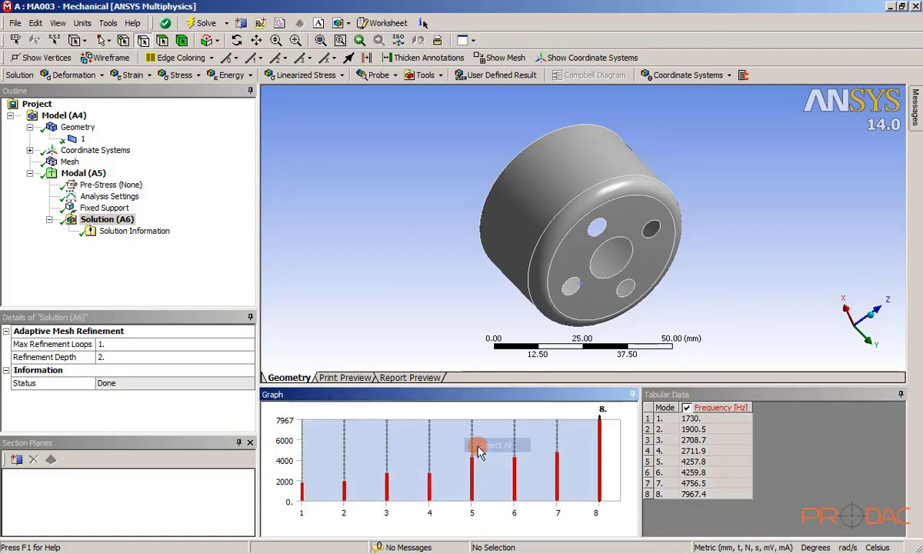
right_click(491, 443)
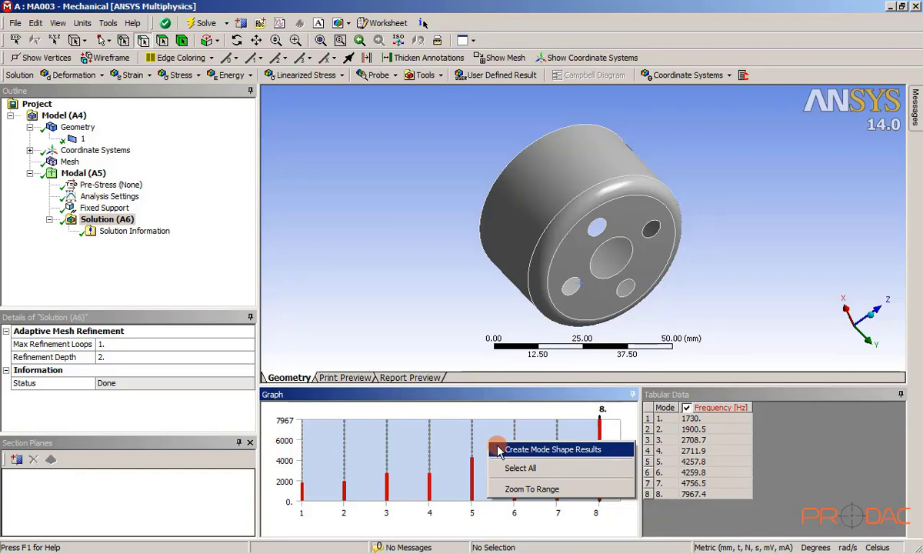
left_click(509, 449)
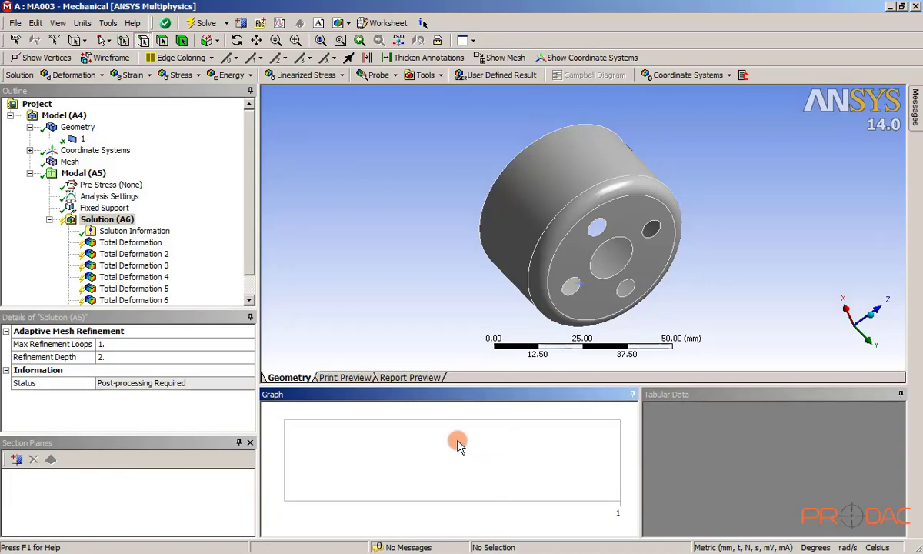
Step: Evaluate all the total deformation results under Solution (A6)
left_click(251, 270)
left_click(249, 299)
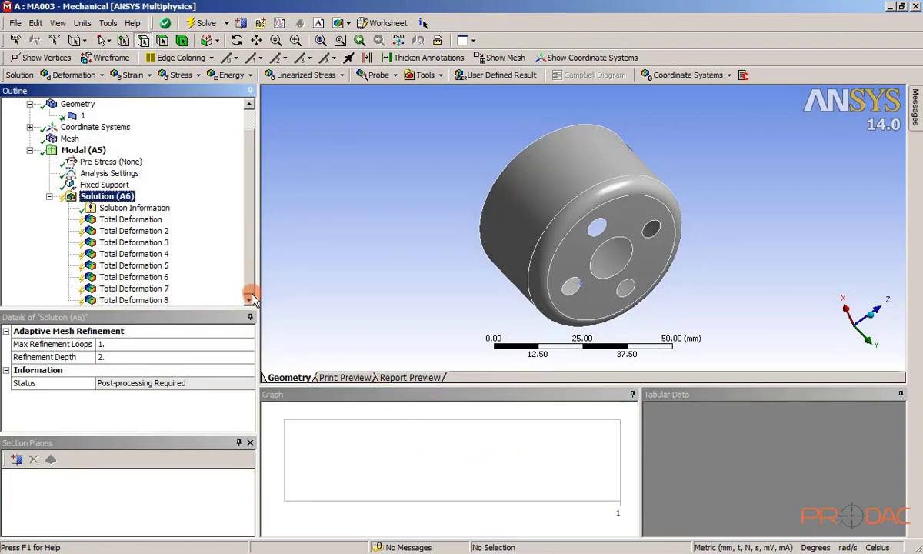
right_click(132, 199)
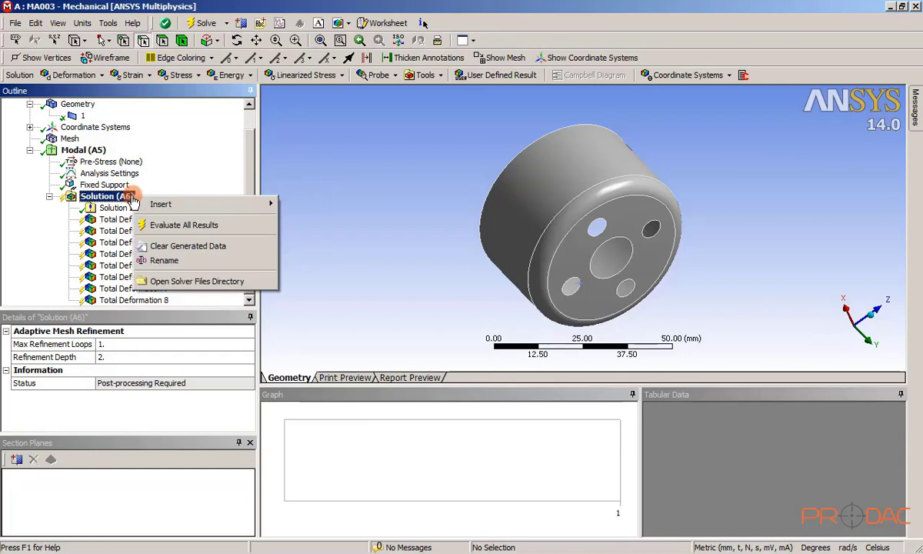
left_click(236, 226)
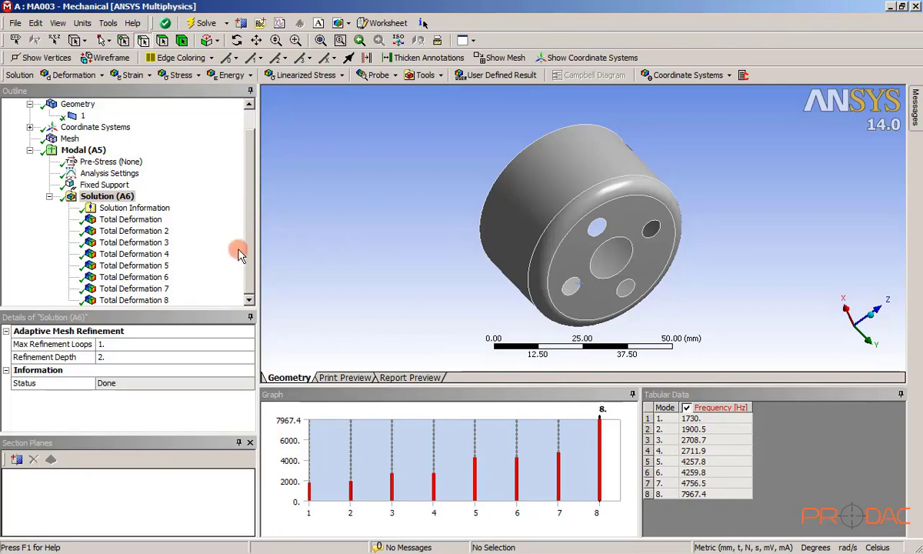
Step: Display the first mode's Total Deformation, animate it and examine the shape from the open end
left_click(143, 222)
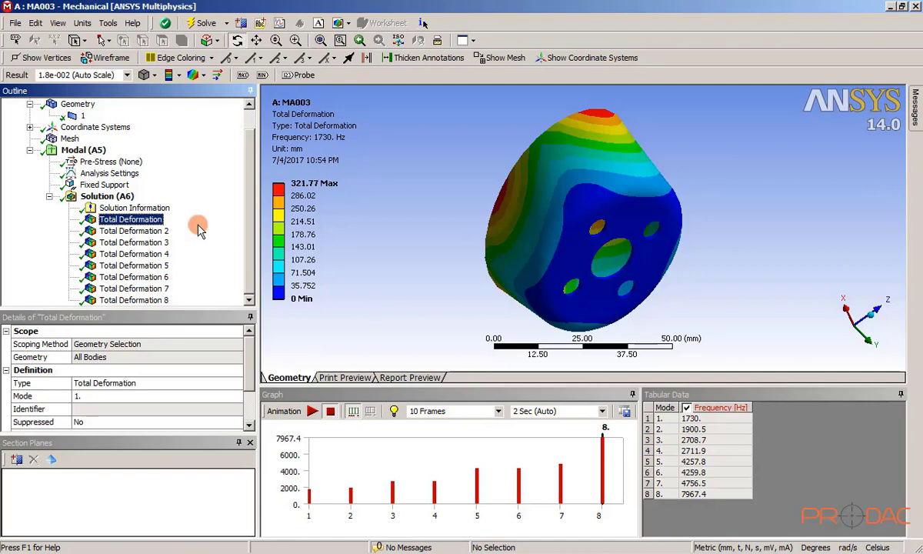
middle_click_drag(531, 285, 488, 309)
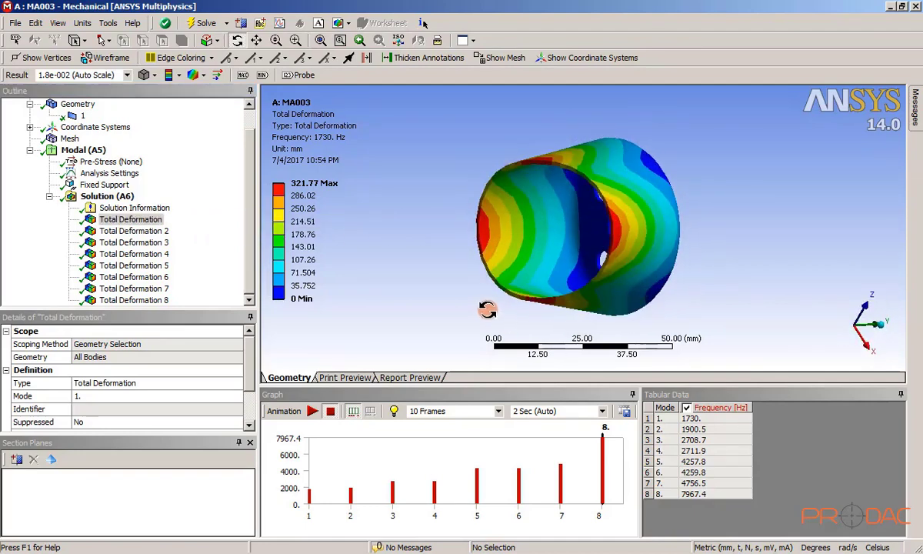
left_click(311, 411)
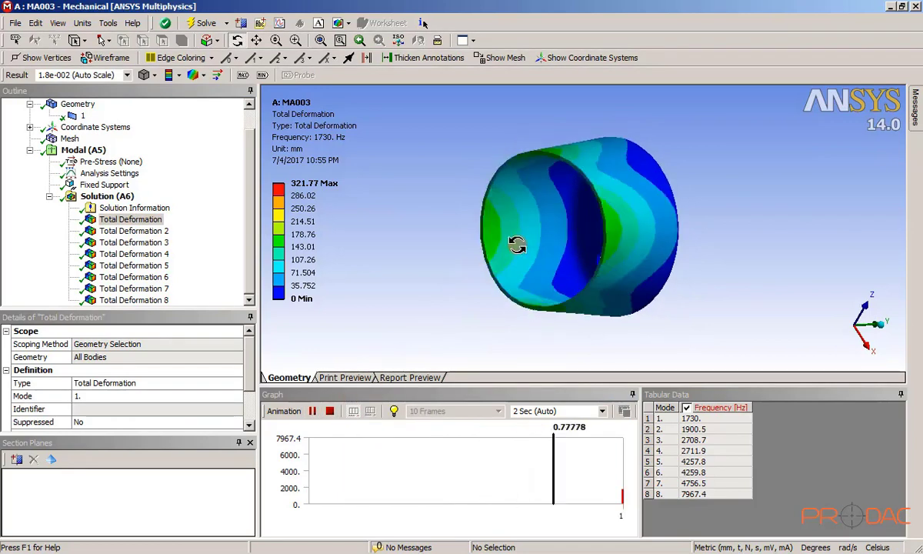
middle_click_drag(517, 240, 659, 258)
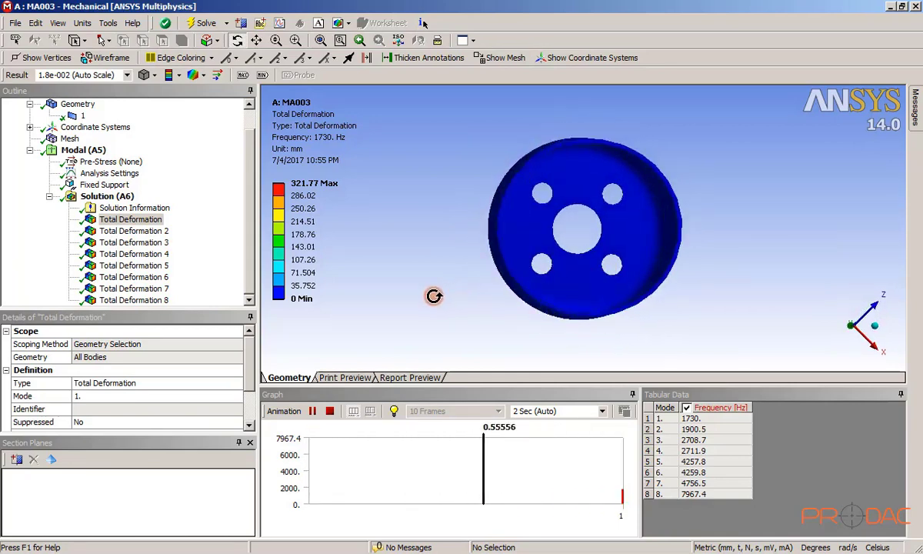
Step: Animate Total Deformation 2 and then Total Deformation 3 to examine the second and third mode shapes, pausing each animation
left_click(153, 232)
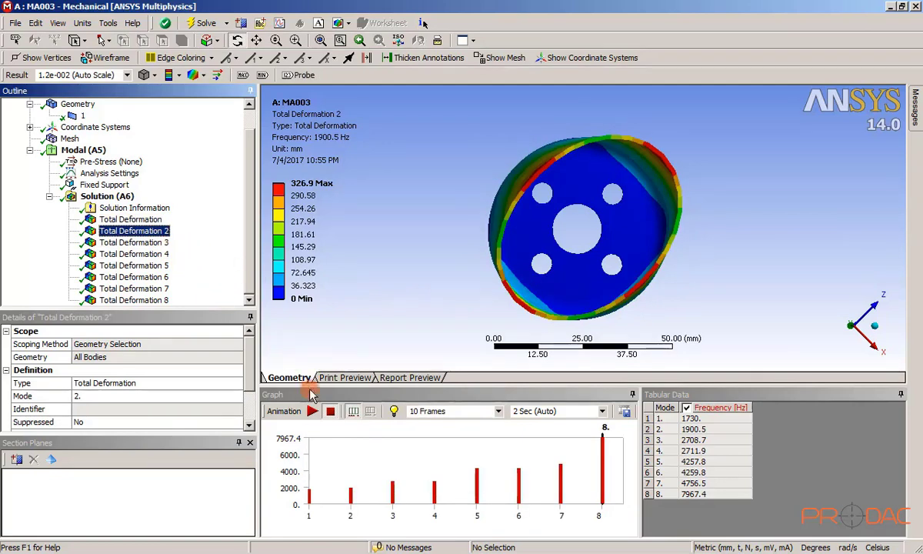
left_click(312, 410)
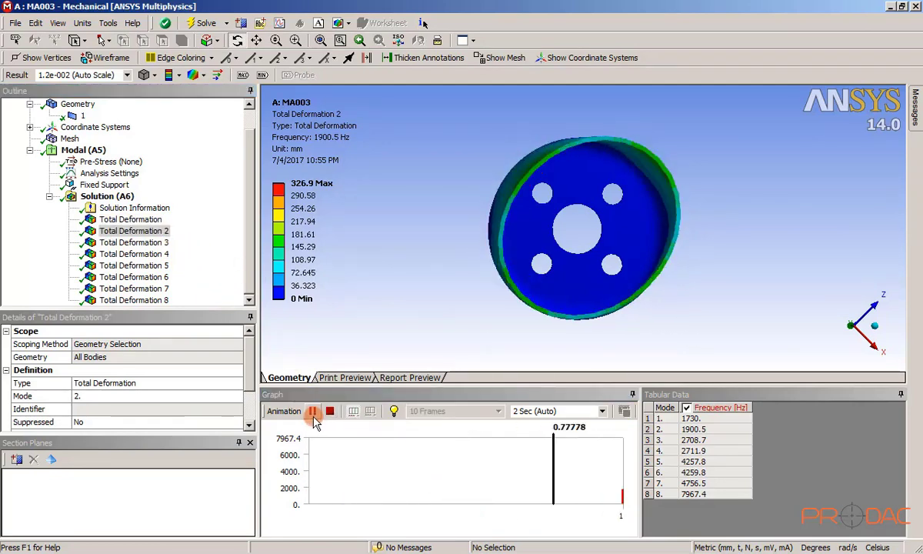
left_click(313, 412)
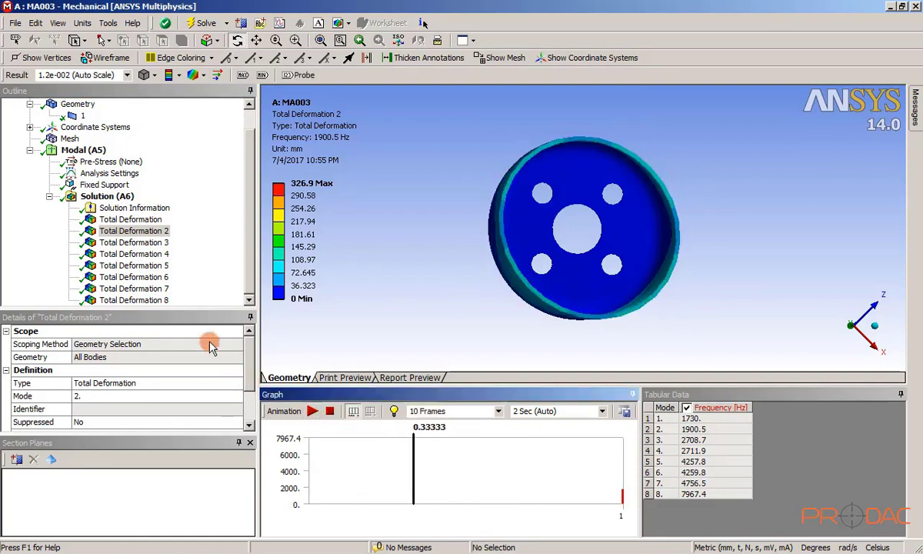
left_click(157, 243)
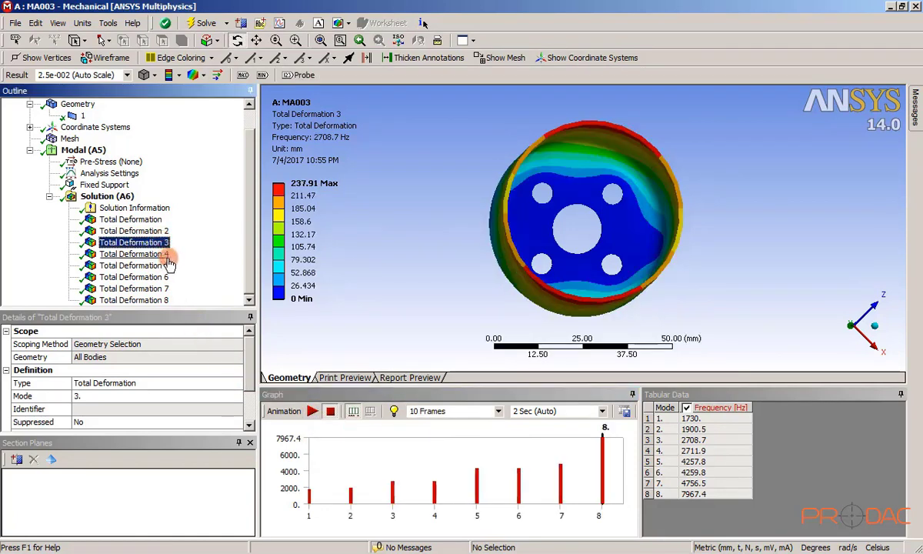
left_click(310, 412)
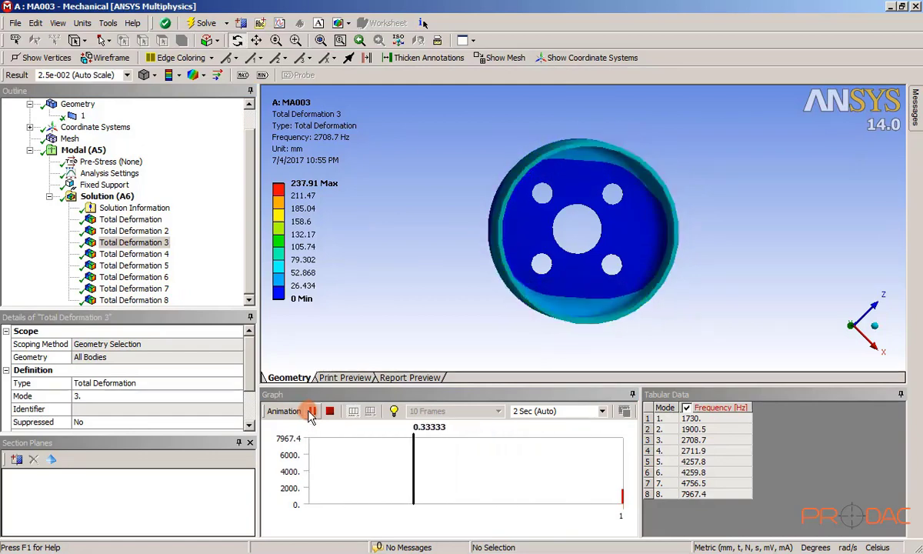
left_click(312, 412)
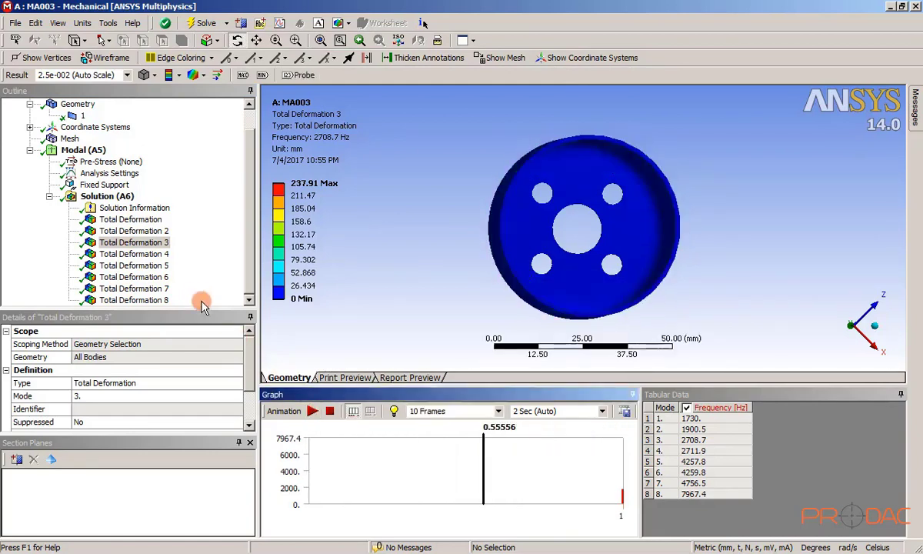
Step: Animate Total Deformation 4 and Total Deformation 5, examining each mode shape from an angled view of the open end
left_click(135, 253)
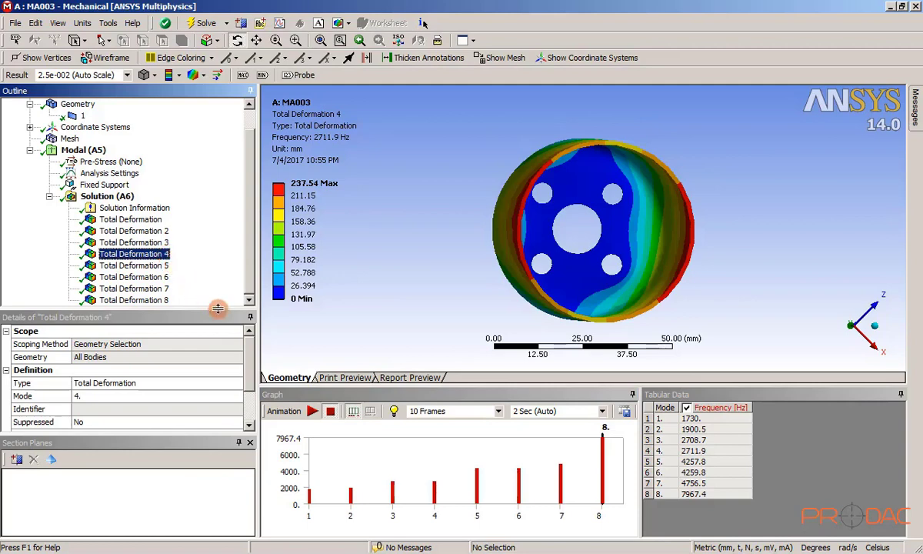
left_click(311, 412)
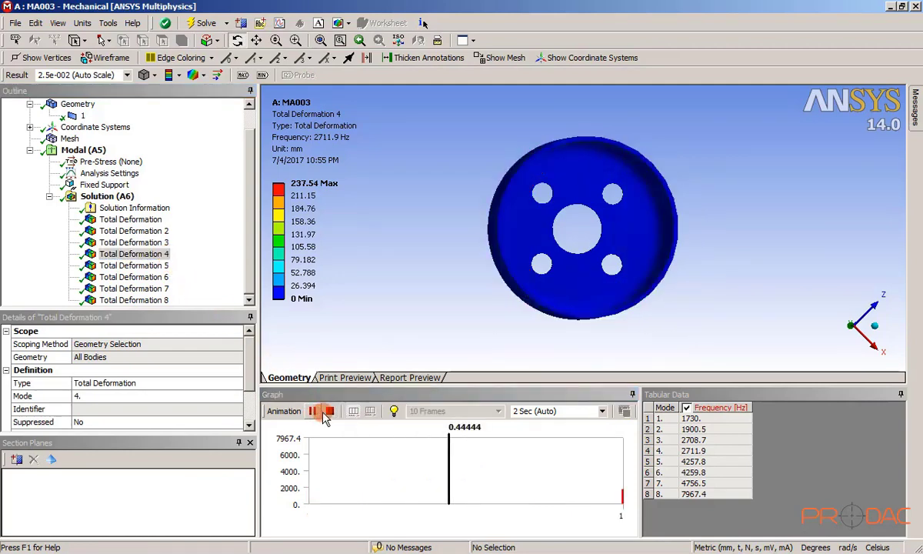
left_click_drag(439, 292, 373, 331)
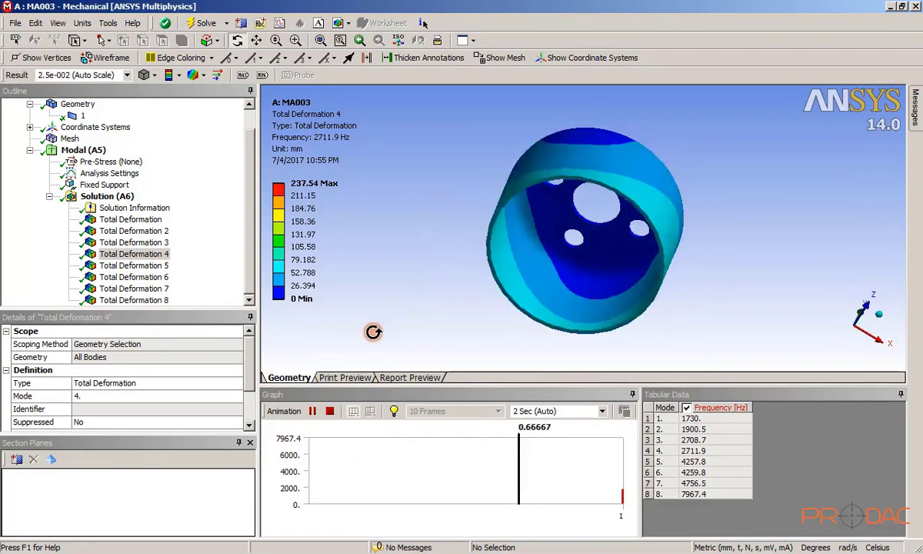
left_click(163, 267)
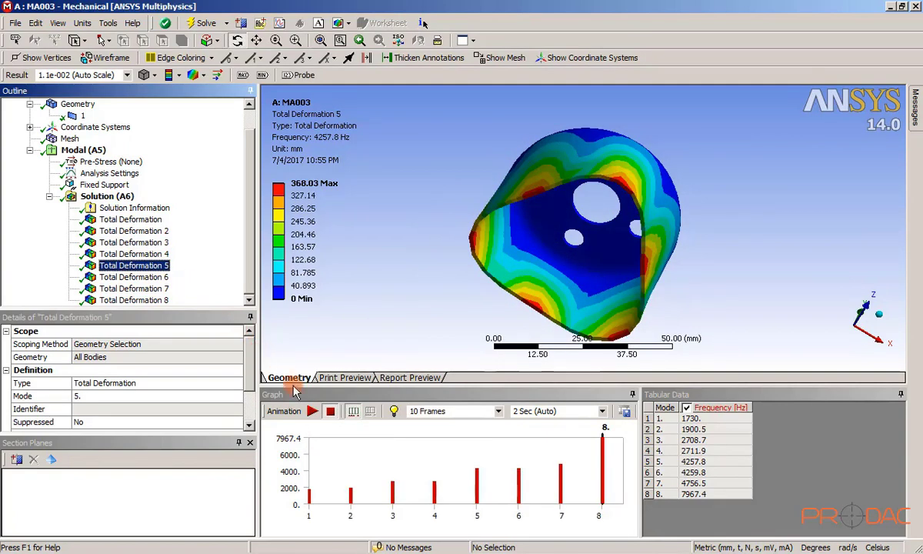
left_click(312, 411)
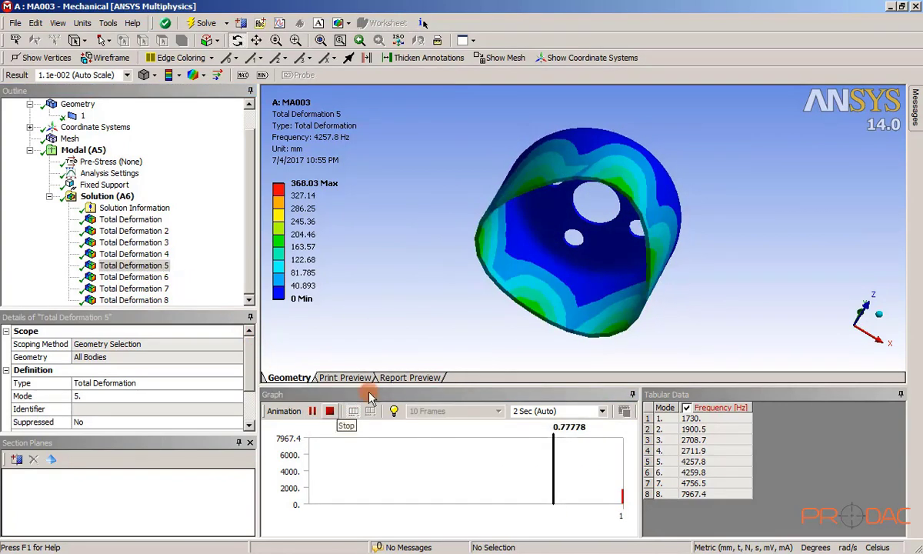
left_click_drag(460, 313, 545, 292)
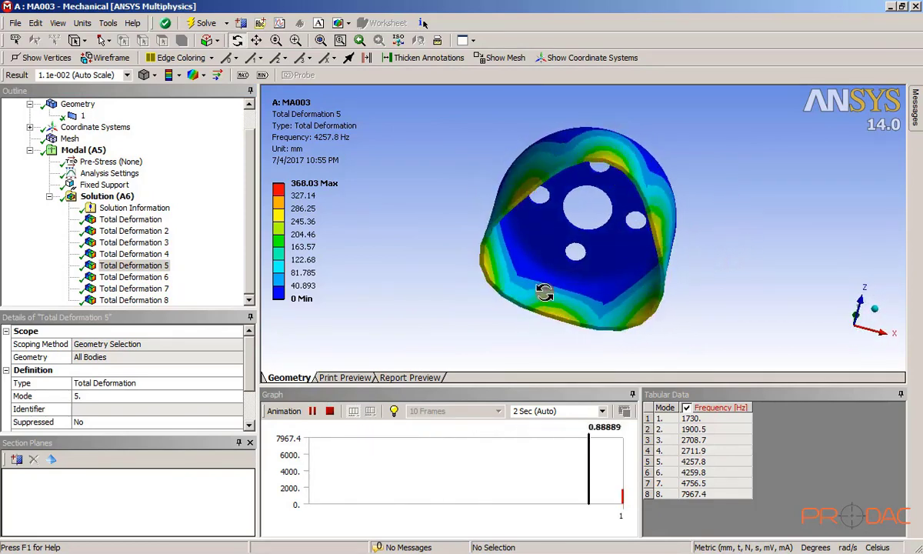
Step: Animate Total Deformation 6 and Total Deformation 7, examining these mode shapes from different angles, including a side view for mode 7
left_click(168, 283)
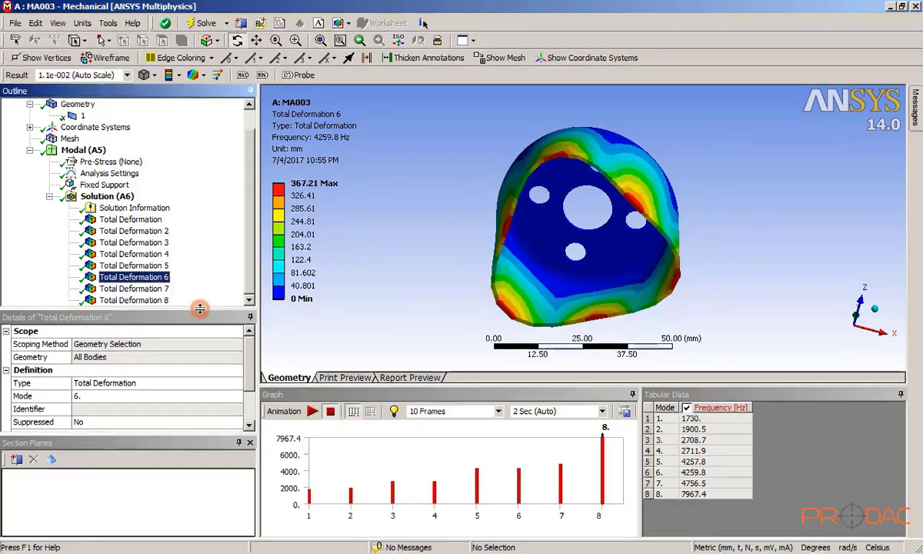
left_click(312, 412)
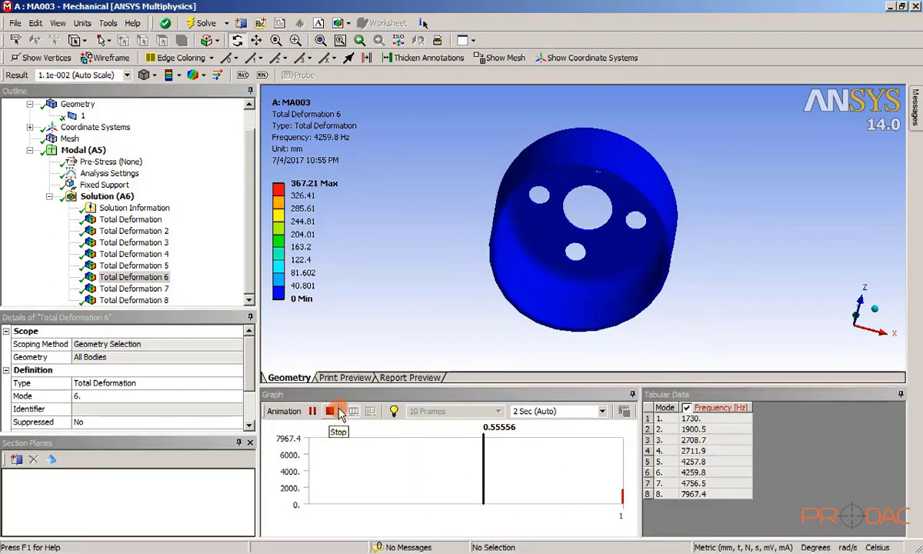
left_click_drag(476, 325, 629, 281)
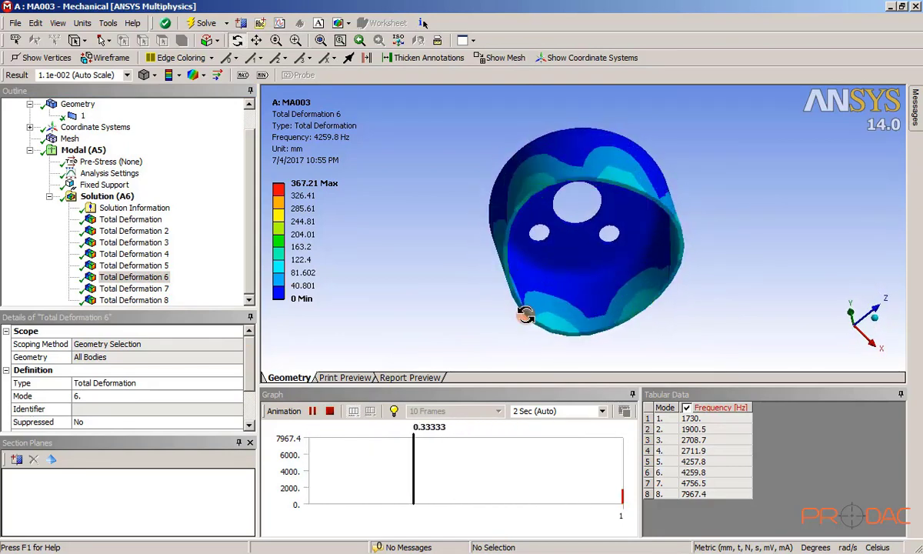
left_click(158, 289)
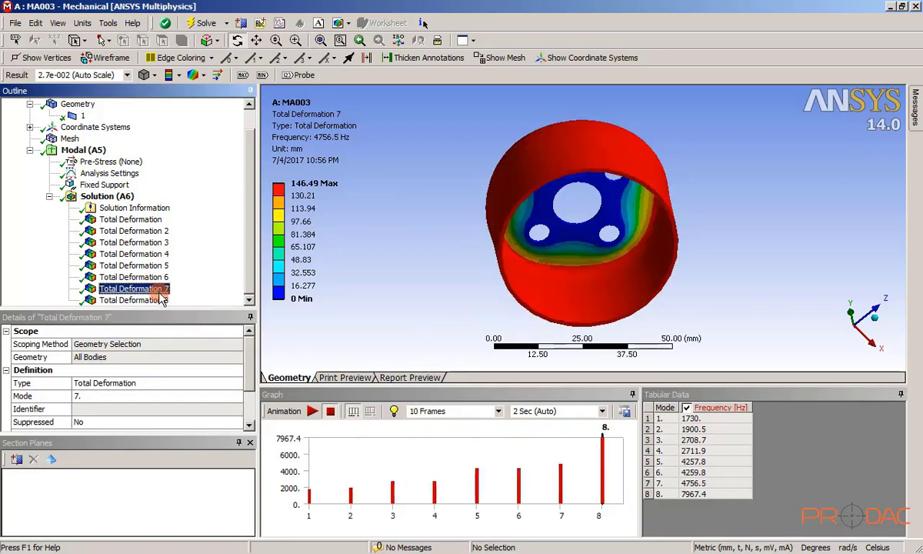
left_click(313, 411)
mouse_move(437, 319)
left_mouse_down()
mouse_move(432, 283)
mouse_move(598, 293)
mouse_move(554, 331)
mouse_move(546, 357)
mouse_move(575, 312)
mouse_move(633, 320)
mouse_move(643, 350)
mouse_move(616, 327)
mouse_move(628, 328)
left_mouse_up()
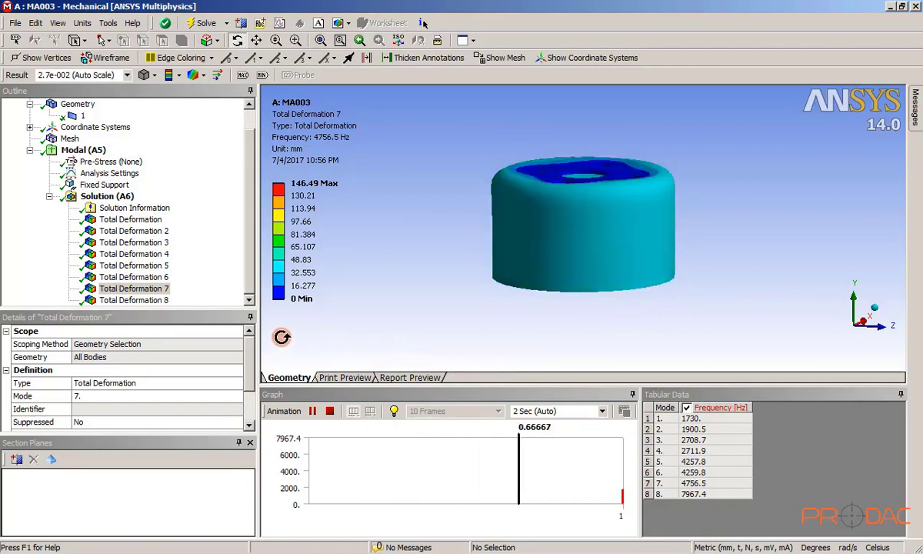
Step: Animate Total Deformation 8, examine the eighth mode shape from the open end and pause the animation
left_click(162, 300)
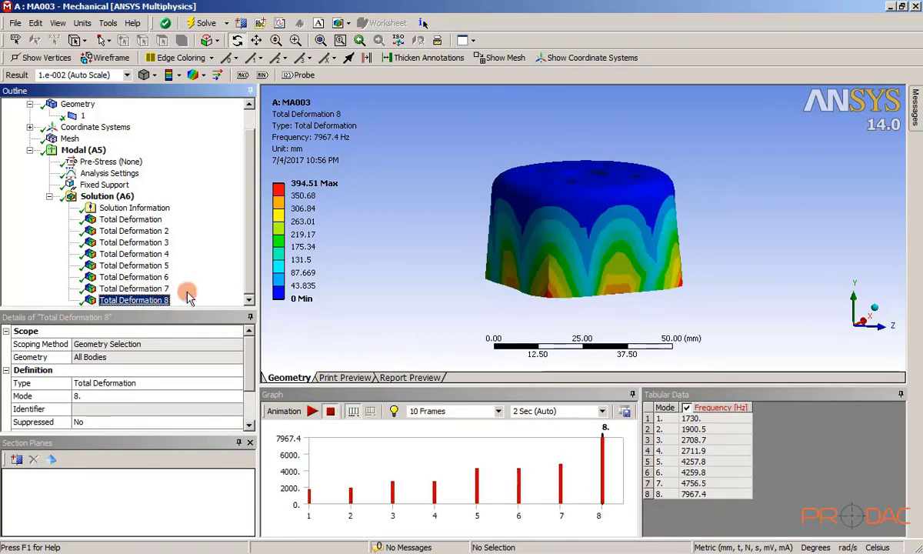
left_click(313, 411)
mouse_move(480, 311)
left_mouse_down()
mouse_move(488, 215)
mouse_move(472, 244)
mouse_move(440, 262)
left_mouse_up()
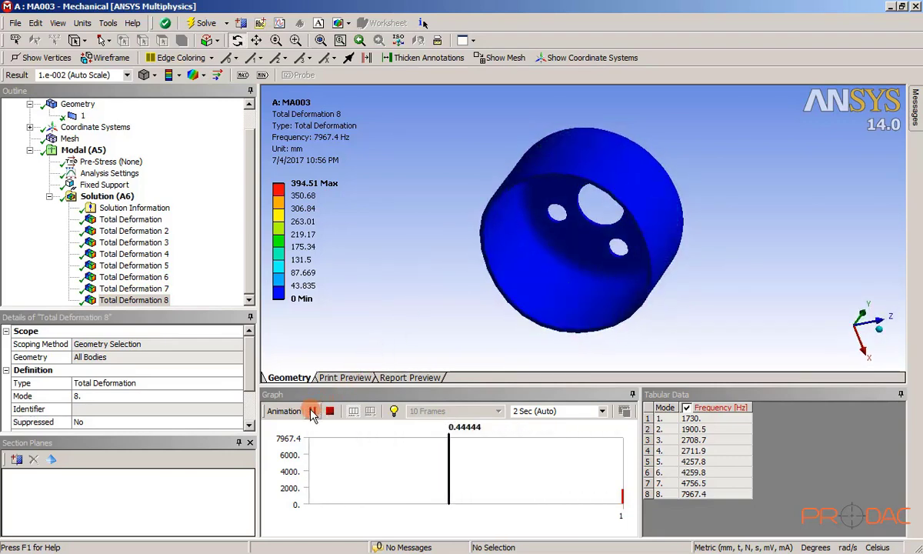
left_click(312, 413)
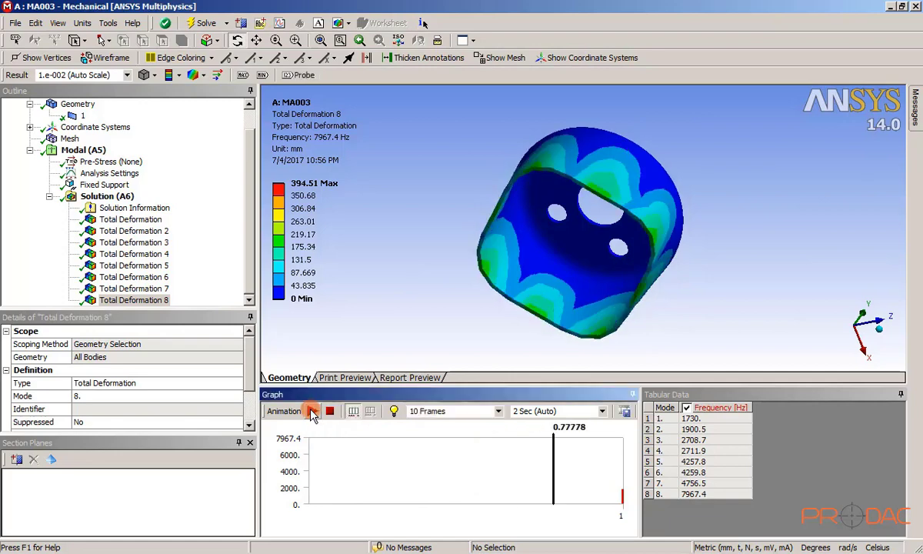